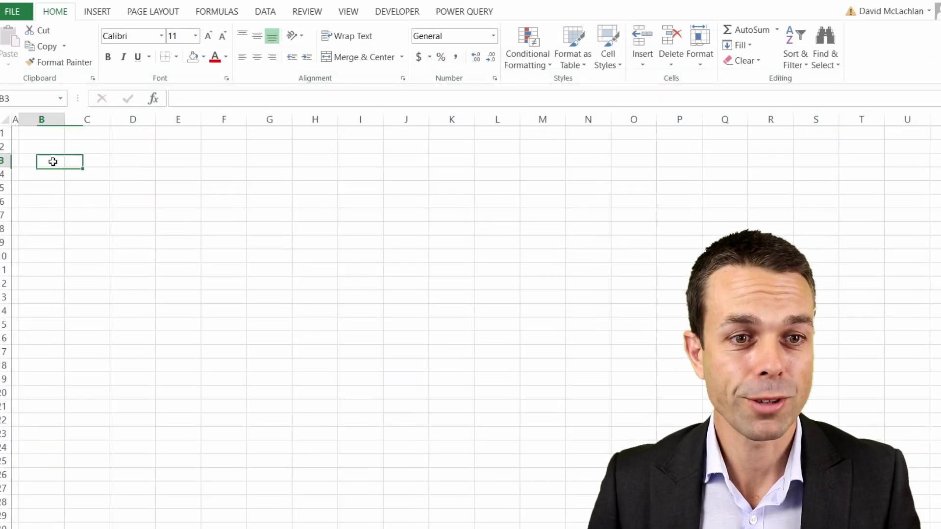
Make row 1 taller and give columns B–G one equal width.
left_click(41, 134)
left_click_drag(5, 141, 5, 187)
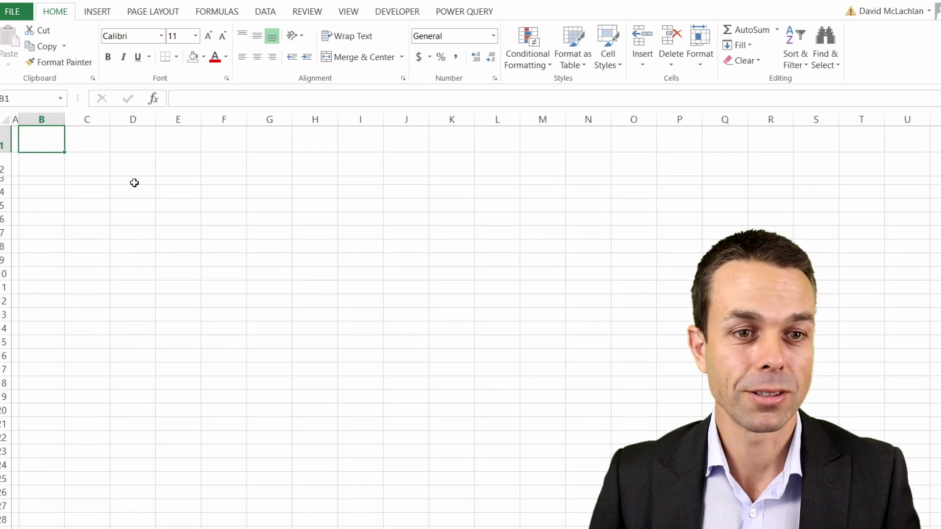
left_click_drag(42, 120, 451, 128)
left_click_drag(173, 126, 173, 120)
left_click(206, 172)
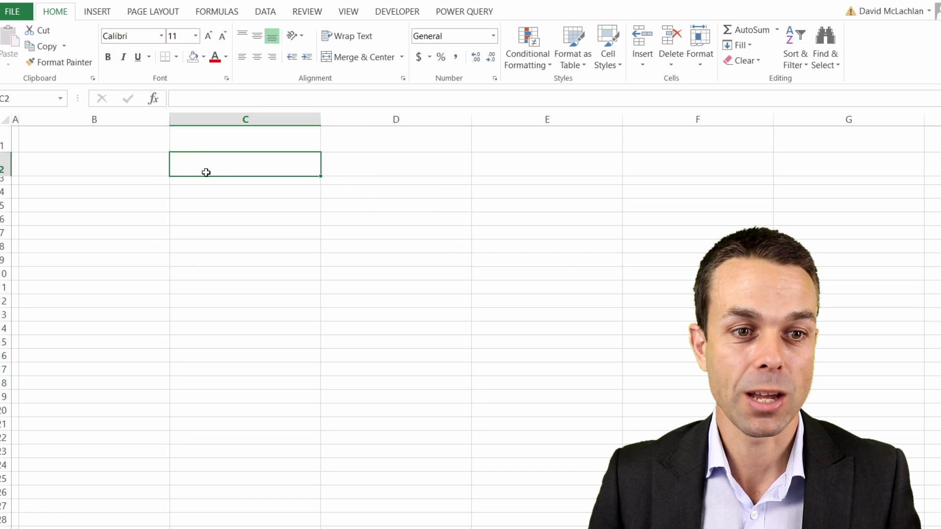
Enter 'Business Model Canvas' in C1 and merge and centre it across B1:G1.
left_click(227, 137)
type("Business Model Canvas")
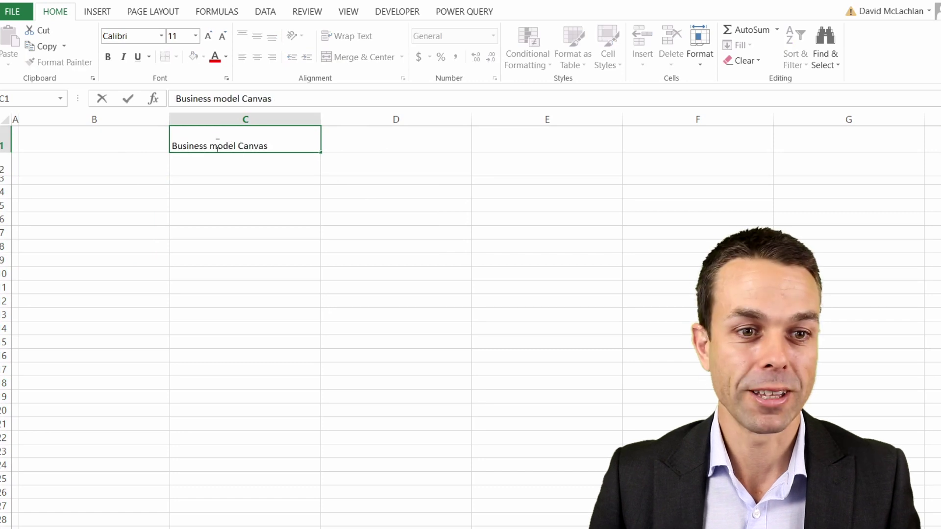
key("Return")
key("Return")
left_click_drag(82, 149, 847, 143)
left_click(362, 57)
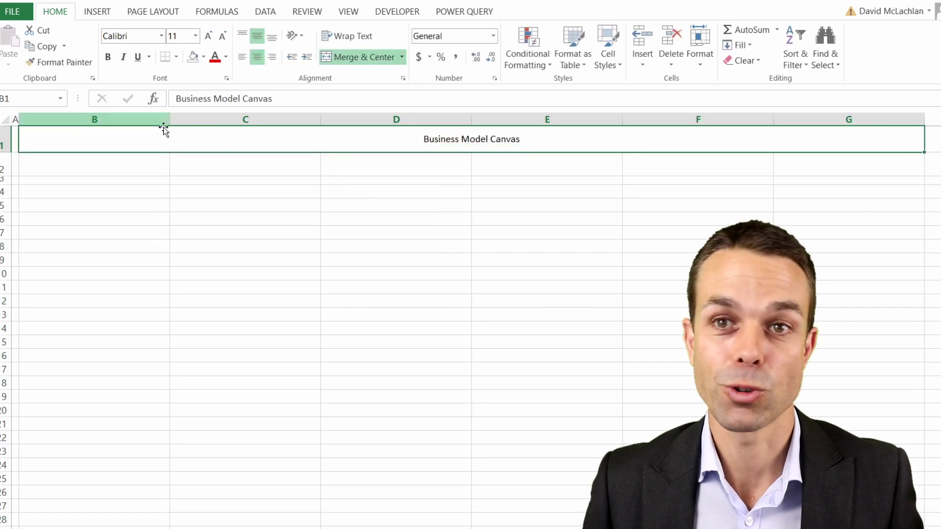
Fill B1:G3 green and make the title white at 22 pt.
left_click_drag(163, 132, 836, 179)
left_click(198, 56)
left_click(343, 139)
left_click(226, 56)
left_click(215, 80)
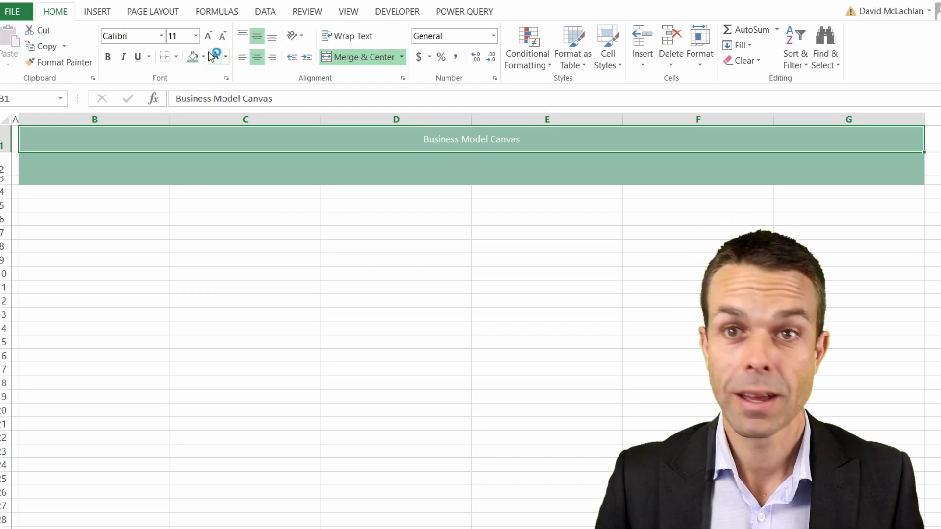
left_click(208, 35)
left_click(208, 35)
left_click(208, 36)
left_click(208, 35)
Shorten the green band slightly, fill C2 white, and outline the C2 and F2 boxes with borders.
left_click(240, 158)
left_click_drag(5, 175, 2, 173)
left_click(204, 57)
left_click(193, 87)
left_click(658, 164)
left_click(245, 162, "ctrl")
left_click(176, 56)
left_click(205, 193)
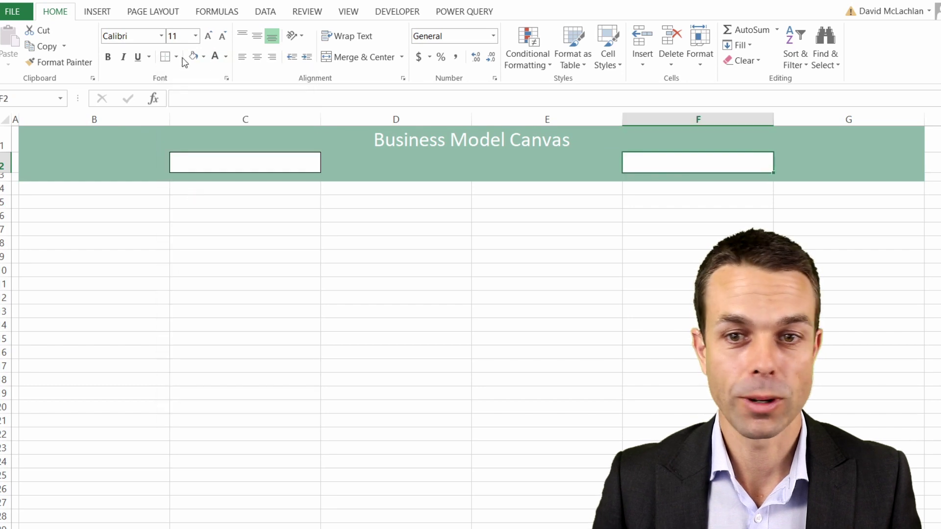
Add a 'Business Name:' label in B2, bold white, right-aligned, indented and vertically centred.
left_click(138, 164)
type("Business Name:")
key("ctrl+Return")
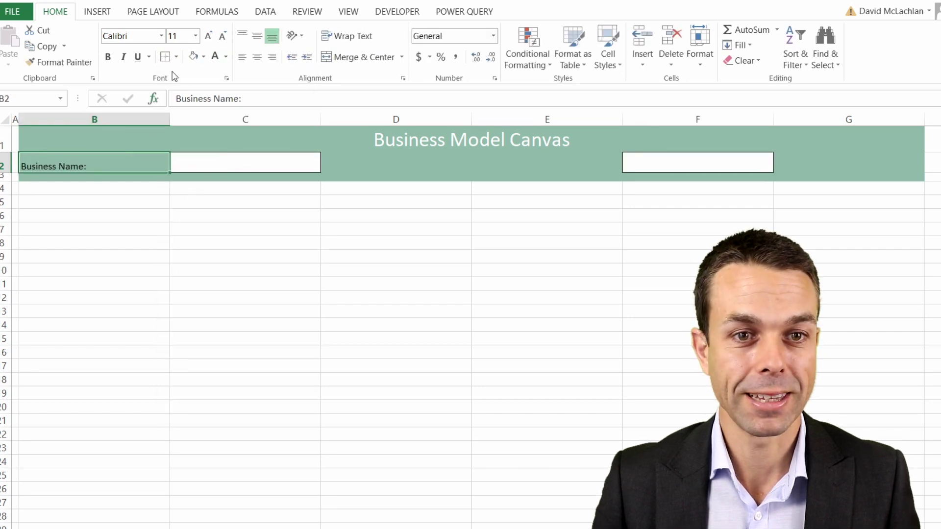
left_click(257, 36)
left_click(272, 56)
left_click(306, 58)
left_click(214, 56)
left_click(107, 56)
Copy the label format to E2 and enter 'Prepared By:' there.
key("ctrl+c")
left_click(569, 164)
key("ctrl+v")
type("Prepared By:")
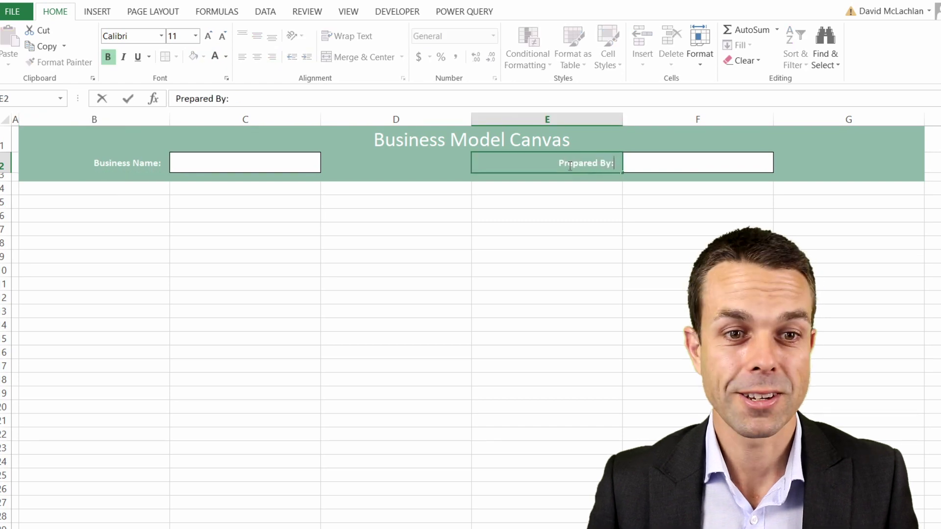
key("Return")
left_click(245, 162)
left_click(698, 162, "ctrl")
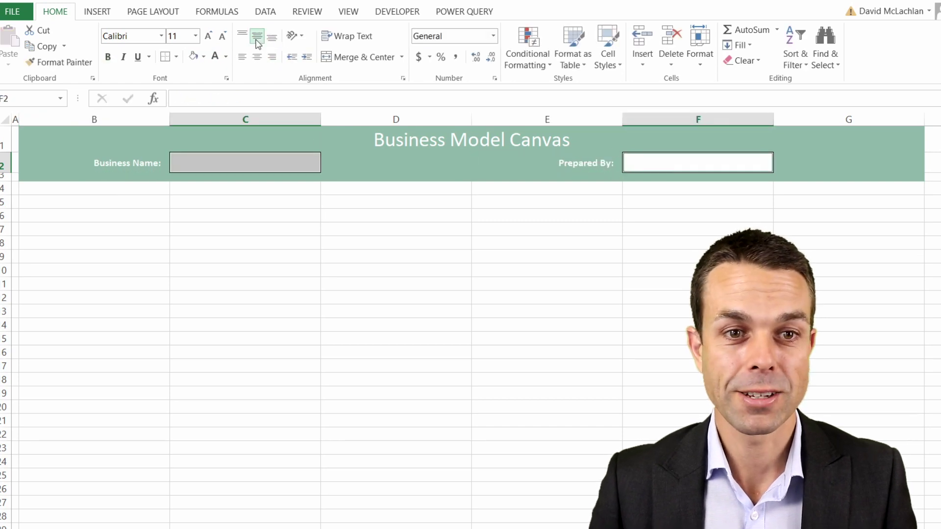
left_click(569, 164)
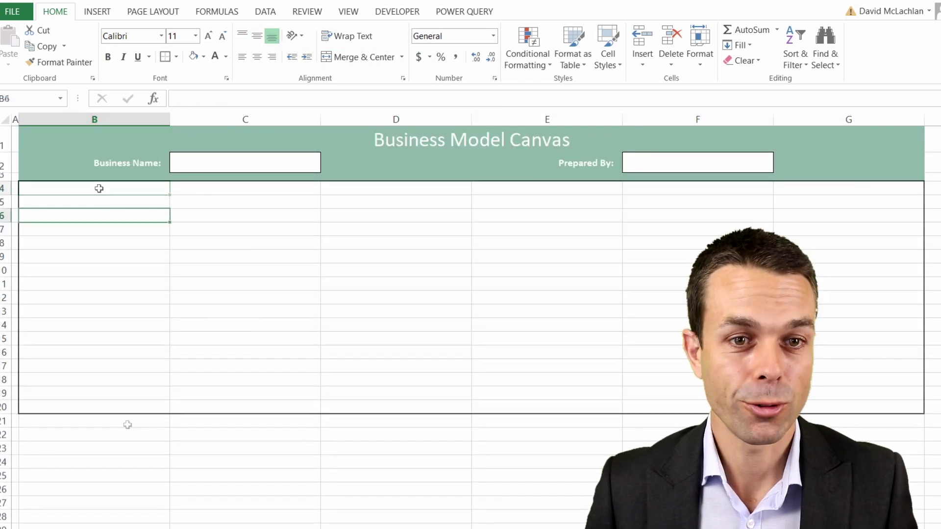
Apply thick box borders to the B4:G20 canvas area and the row 17 strip.
left_click_drag(97, 189, 820, 410)
left_click(165, 56)
left_click(245, 270)
left_click_drag(43, 367, 912, 367)
left_click(165, 57)
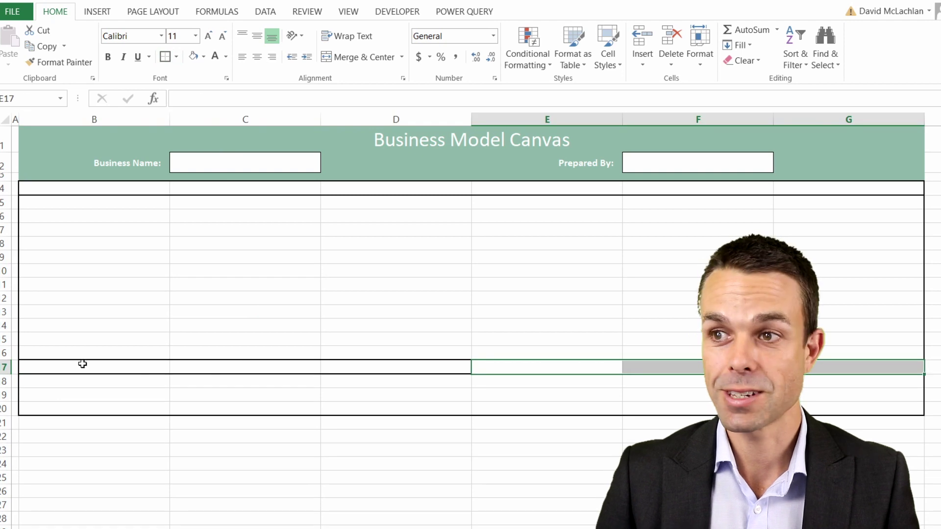
Fill the row 17 and row 4 header strips dark blue-grey.
left_click_drag(151, 366, 147, 367)
left_click(203, 56)
left_click(227, 89)
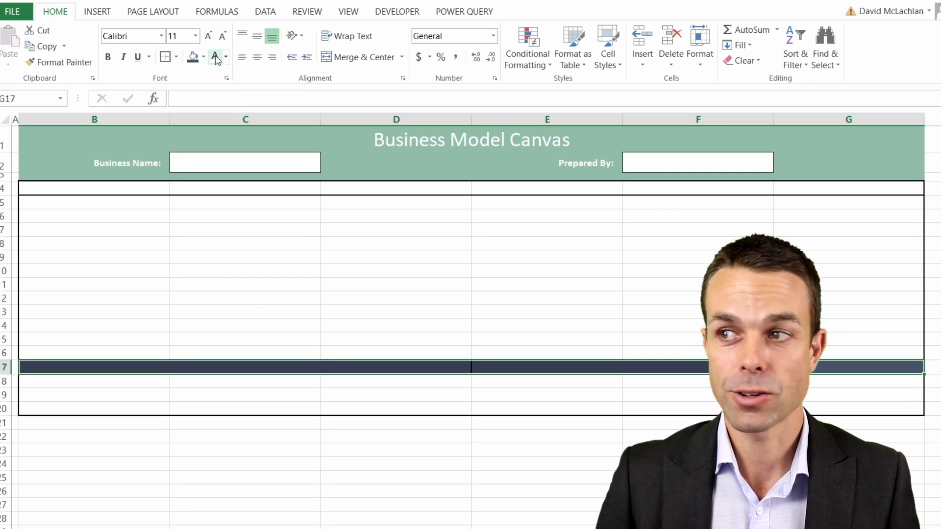
left_click_drag(49, 191, 781, 186)
key("F4")
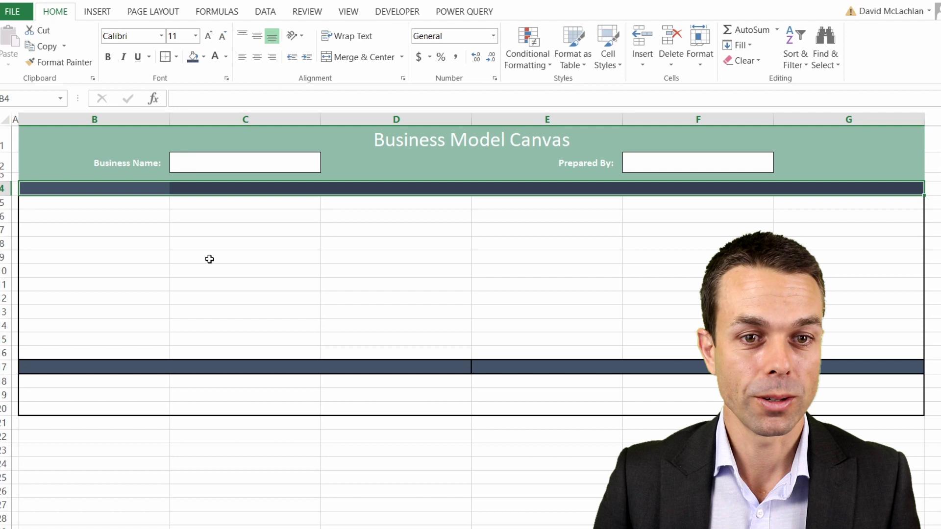
Fill header cells C13 and F13 dark blue-grey.
left_click(196, 284)
left_click(204, 310)
left_click(193, 56)
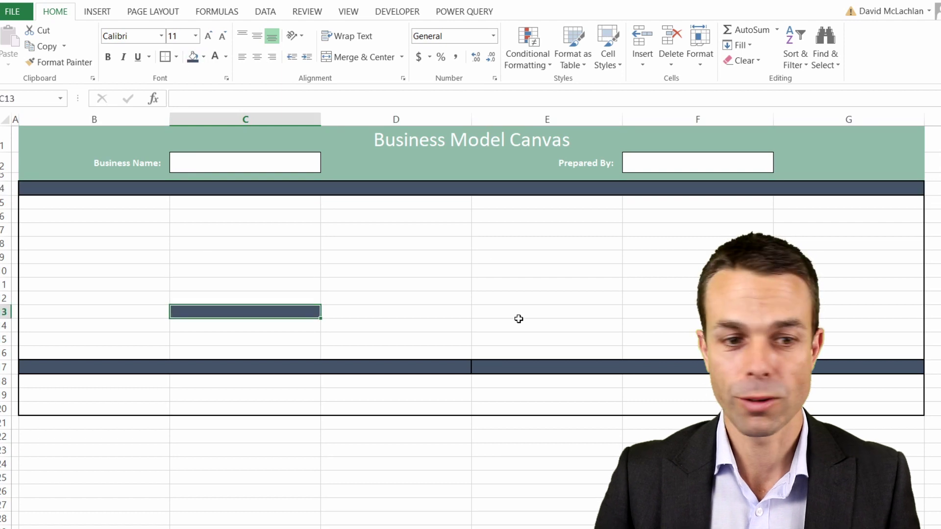
left_click(657, 313)
left_click(193, 56)
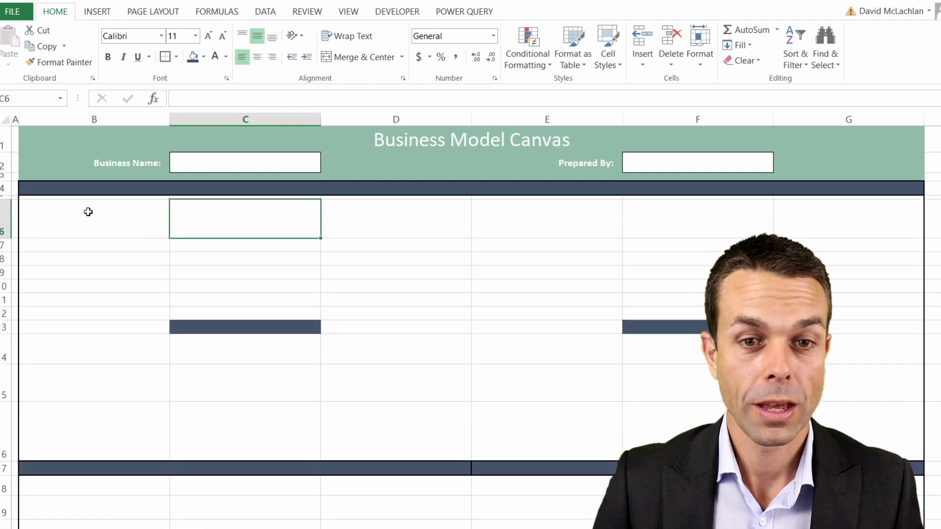
Make row 7 taller and give columns C, D, E and F thick outlines from row 4 to 16.
left_click(88, 210)
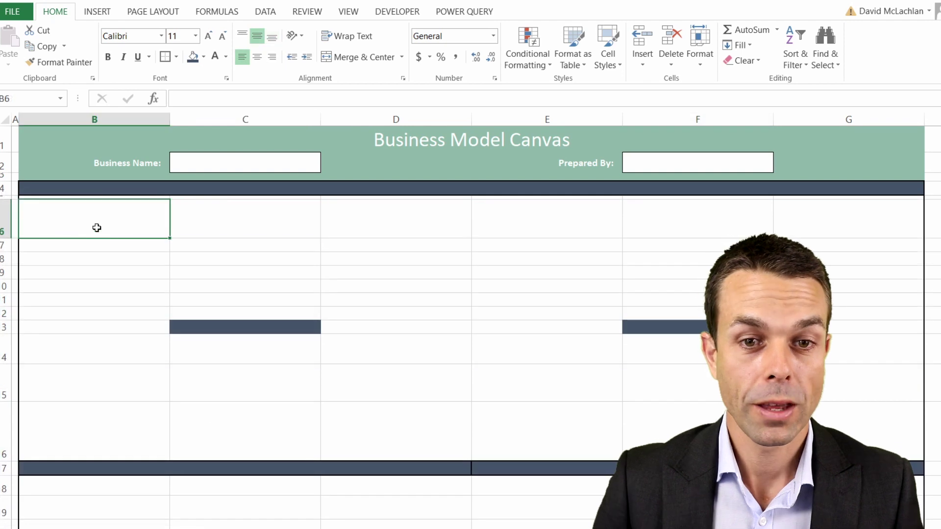
left_click_drag(5, 251, 8, 267)
left_click_drag(223, 193, 245, 468)
key("F4")
left_click_drag(369, 191, 372, 470)
key("F4")
left_click_drag(543, 195, 529, 466)
key("F4")
left_click(694, 193)
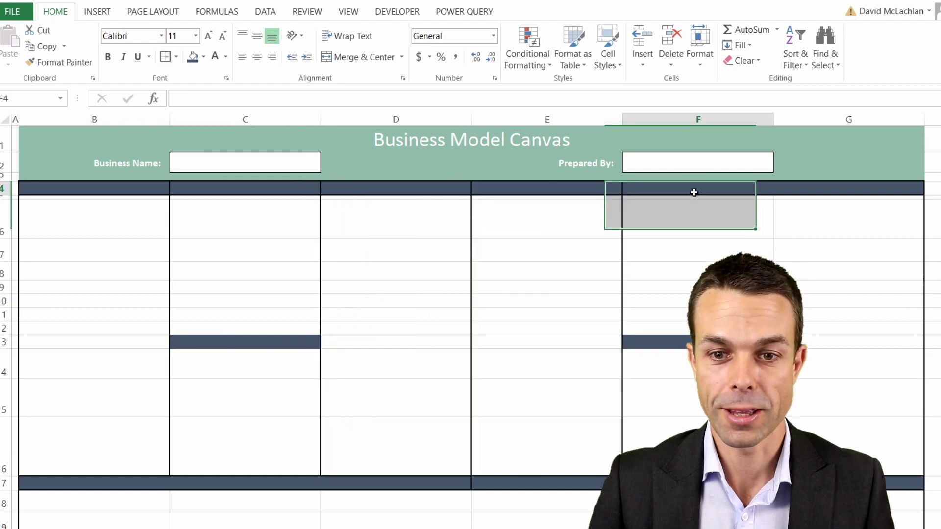
left_click_drag(694, 193, 694, 468)
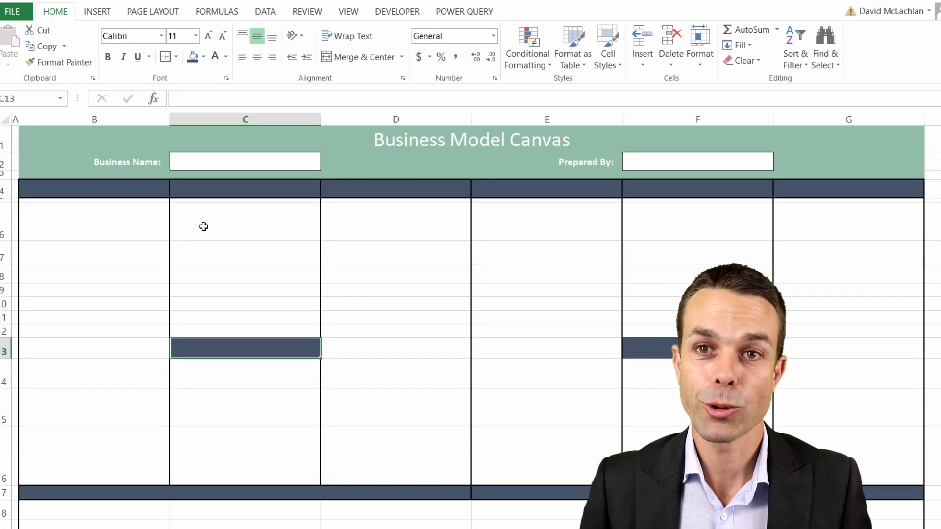
key("Up")
key("Up")
key("Up")
key("Up")
key("Up")
key("Up")
key("Up")
key("F2")
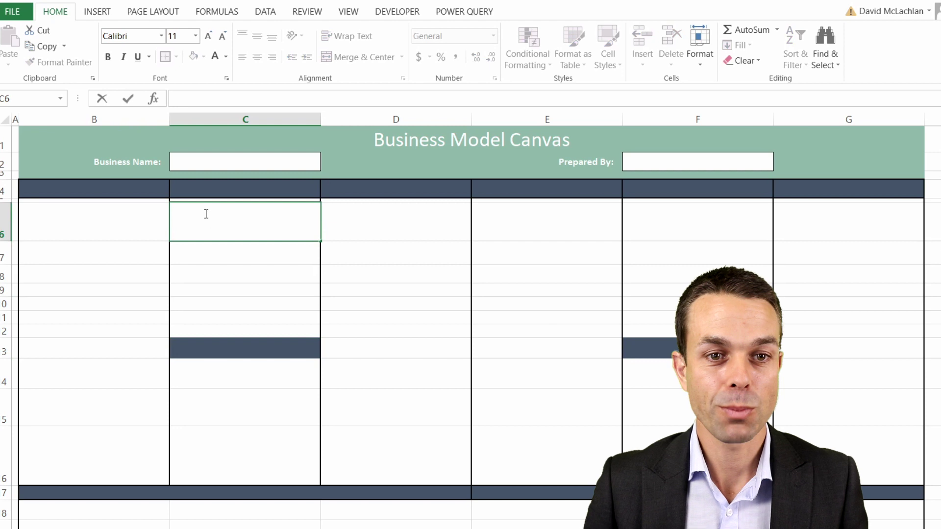
Edit cell C6 and bring up Insert > Symbol with the Segoe UI Symbol font.
left_click(222, 283)
left_click(215, 220)
double_click(211, 220)
left_click(97, 14)
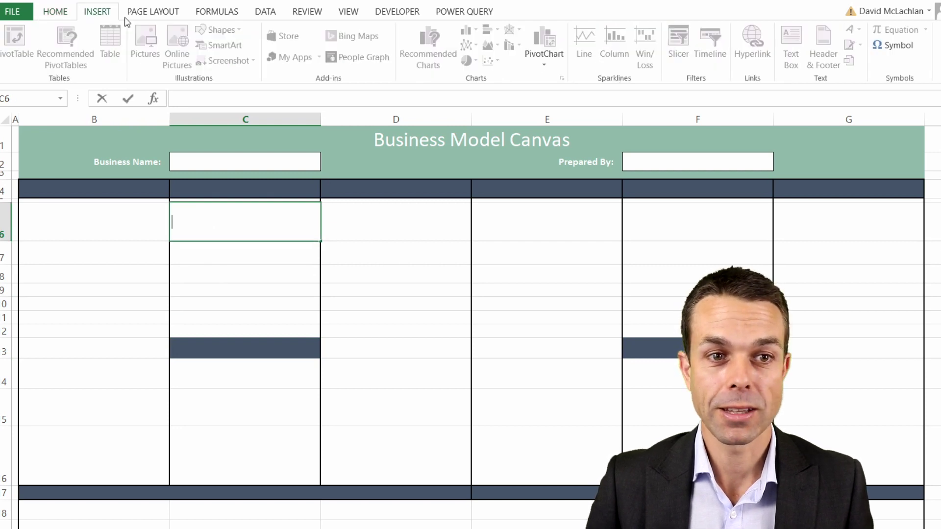
left_click(892, 45)
left_click(485, 104)
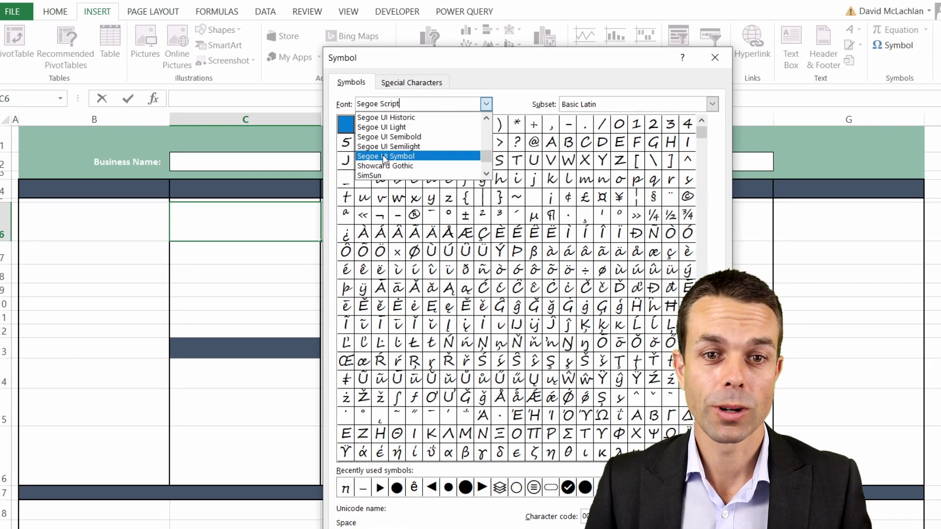
left_click(403, 156)
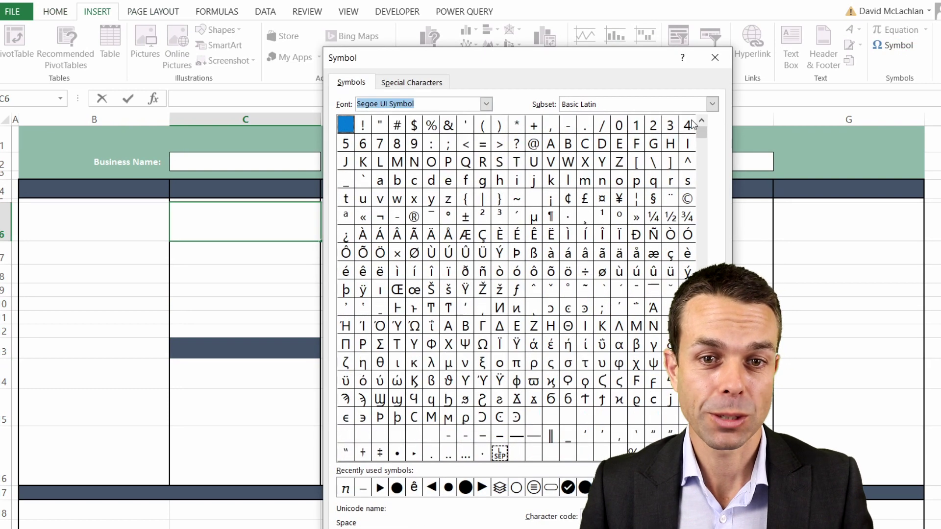
Insert a ● bullet and a ▶ triangle into C6, then close the Symbol dialog.
scroll(516, 289, "down", 10)
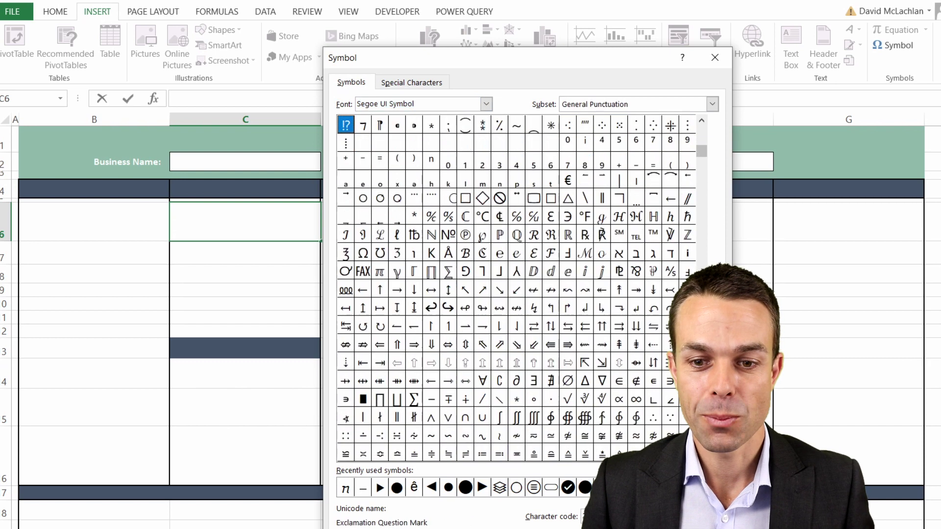
scroll(562, 226, "down", 8)
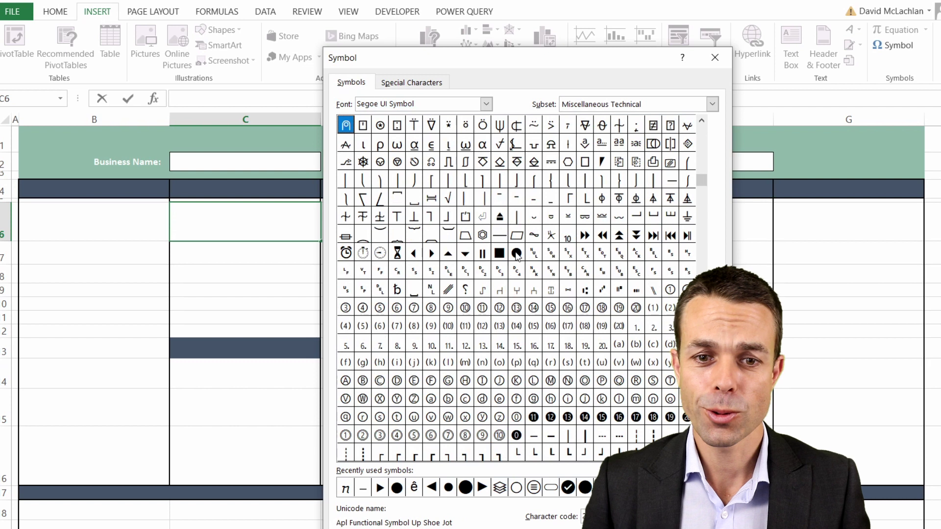
left_click(516, 253)
double_click(517, 254)
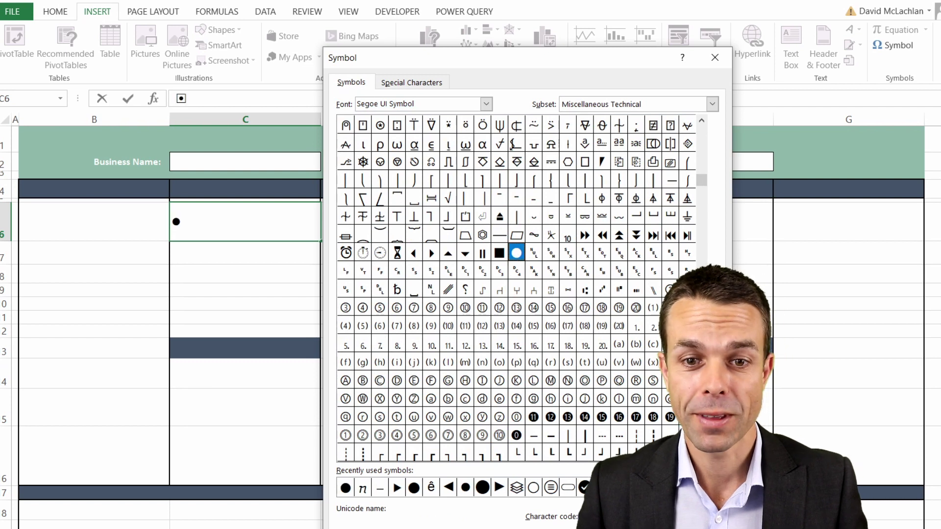
scroll(516, 253, "down", 5)
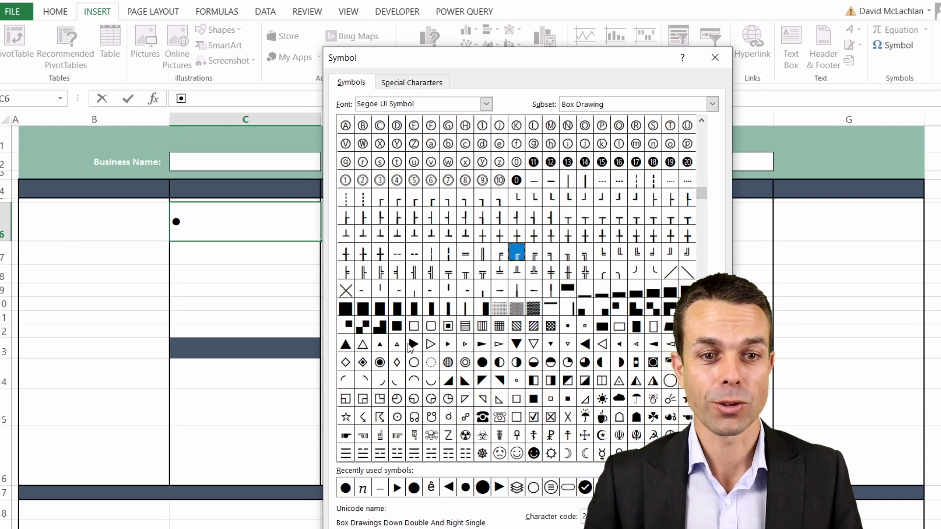
left_click(414, 345)
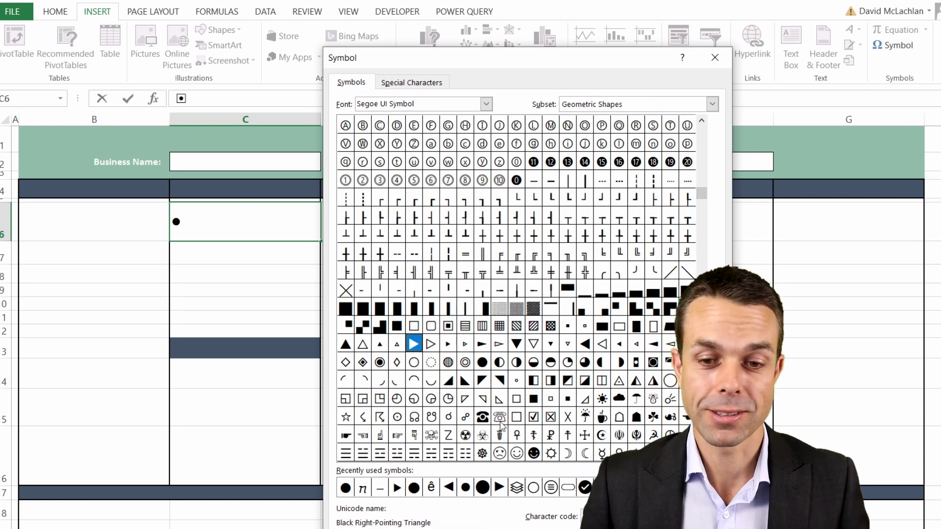
key("Return")
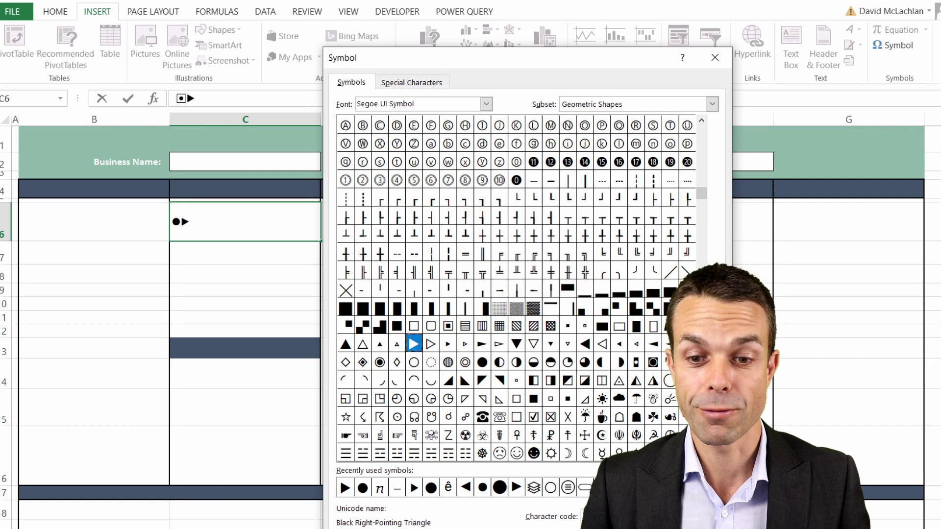
key("Escape")
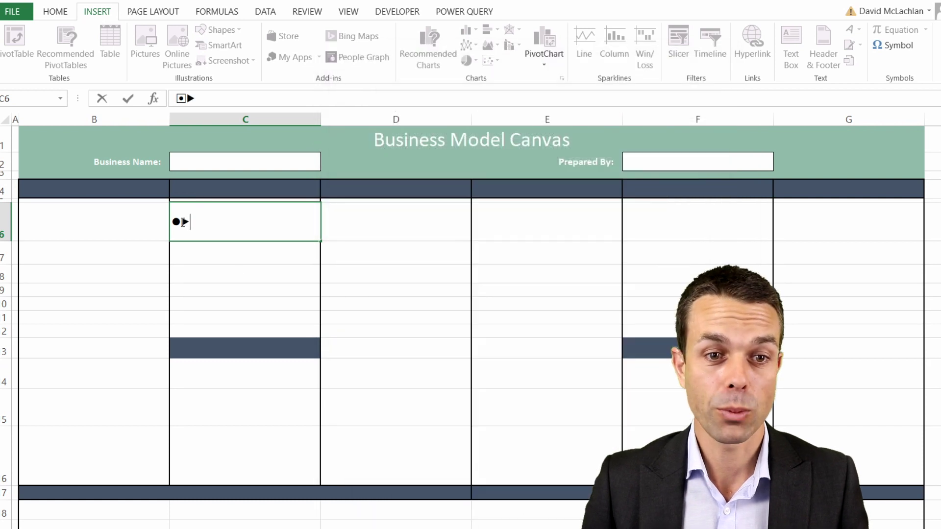
Move the ● bullet from C6 into the C4 header cell.
left_click_drag(183, 222, 172, 221)
key("ctrl+c")
double_click(183, 188)
key("ctrl+v")
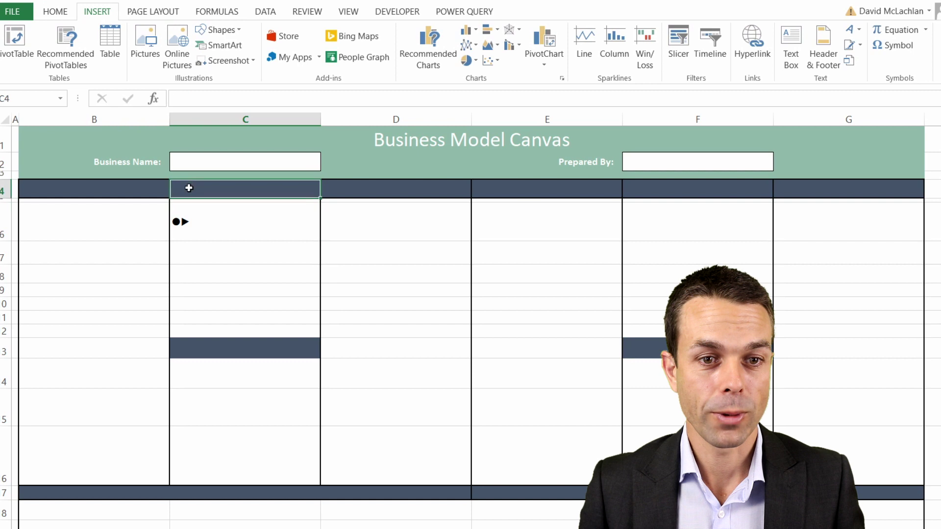
key("Return")
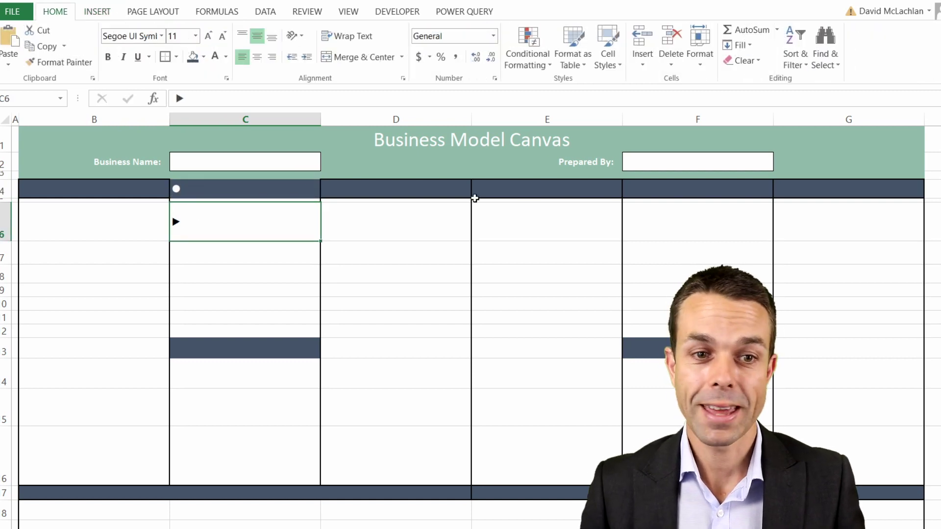
Check the ▶ arrow in C6 and paste a bullet into the G4 header.
double_click(231, 225)
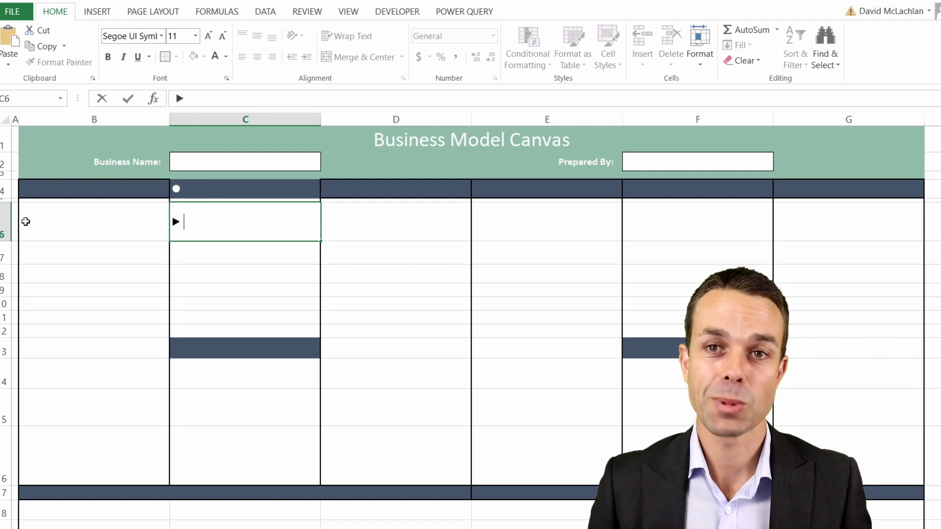
left_click(265, 260)
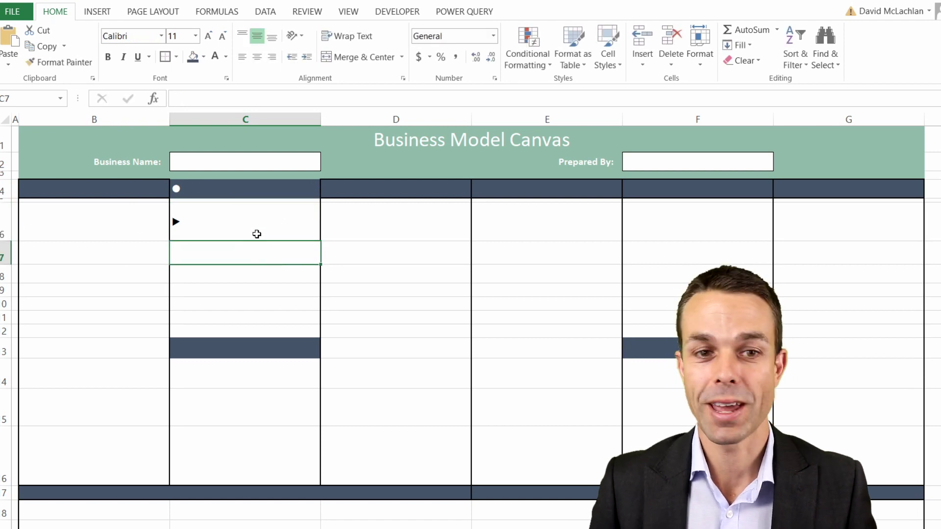
left_click(791, 189)
key("ctrl+v")
Name the G4 header 'Customer Segments' and paste the ▶ arrow beneath it.
double_click(793, 189)
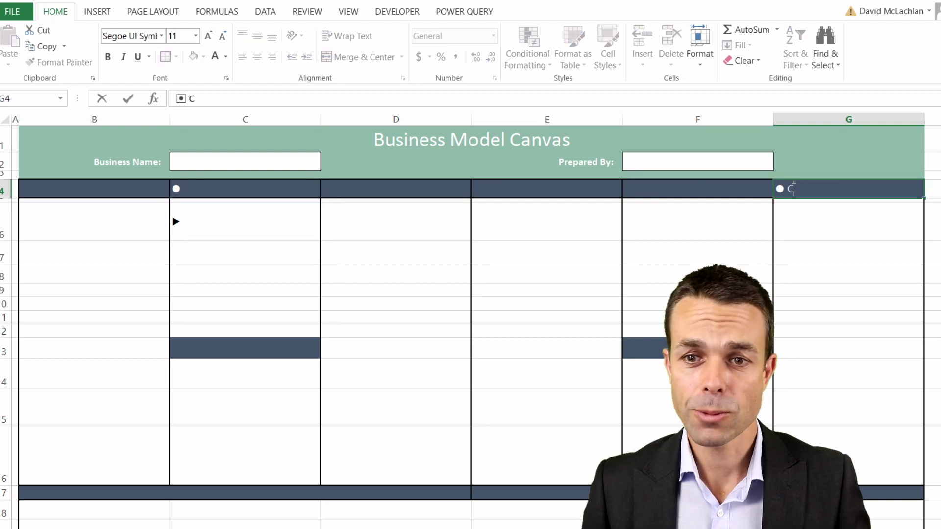
type("Customer Segments")
right_click(175, 221)
key("ctrl+c")
left_click(816, 222)
key("ctrl+v")
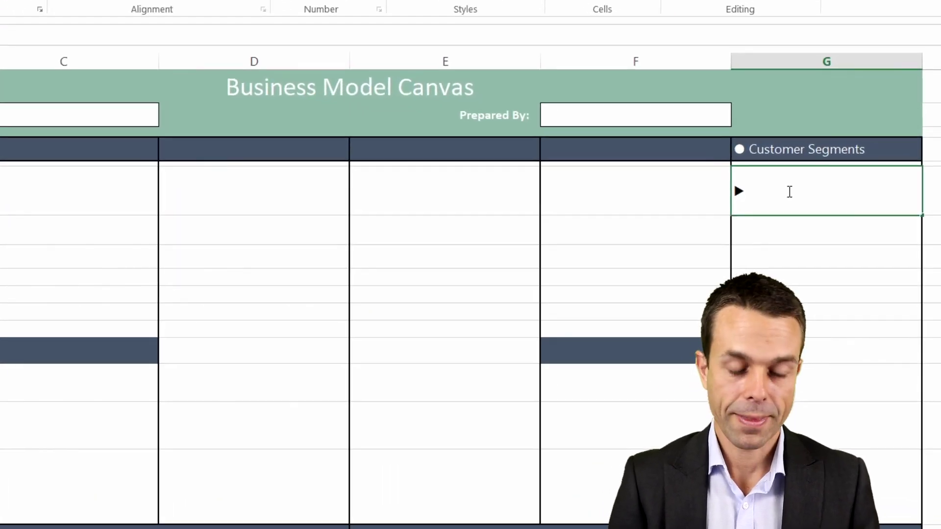
Type the two Customer Segments prompt questions and complete the 'Value Proposition' header.
double_click(789, 192)
type("For whom are we creating valuu")
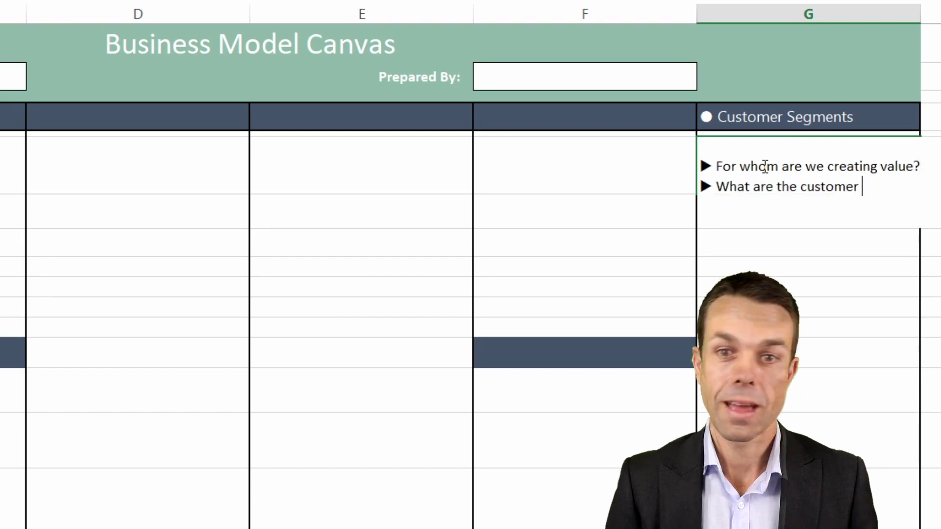
type("segments or groups who wou")
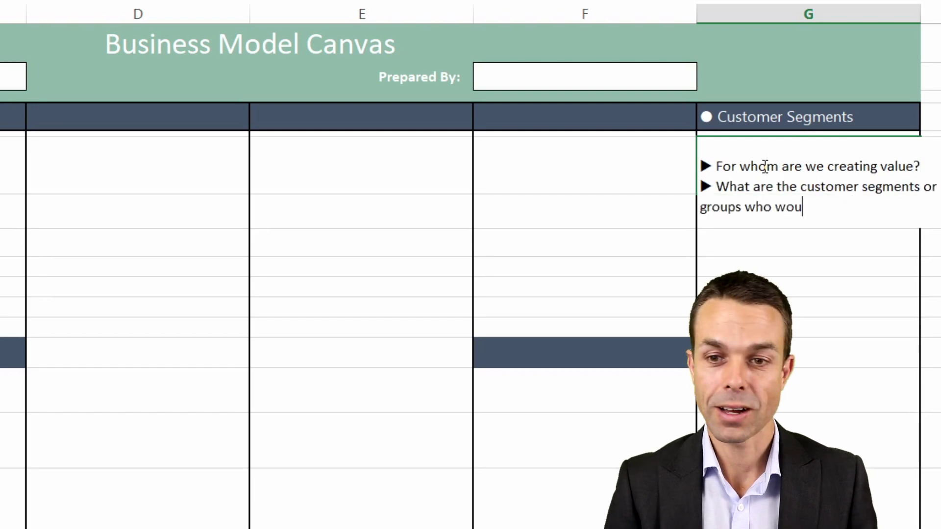
type("ld pay for our produyt or service?")
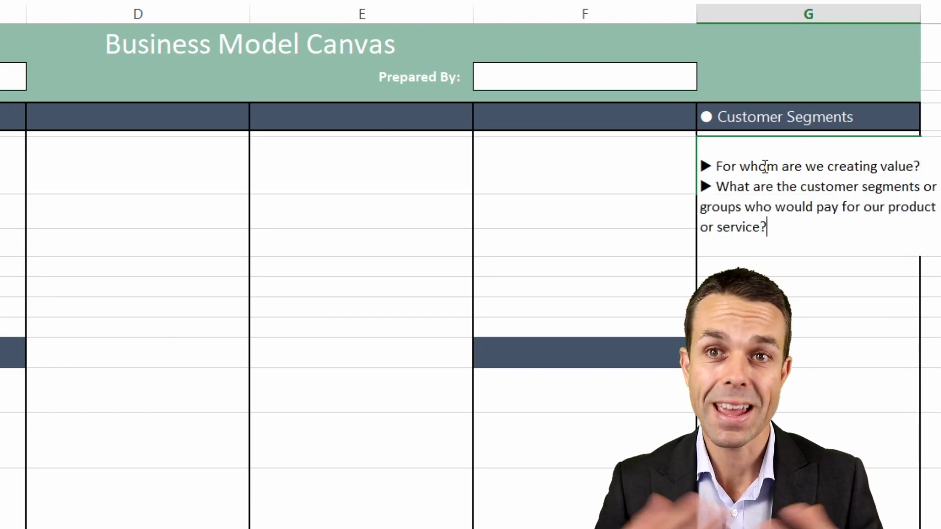
key("ctrl+Return")
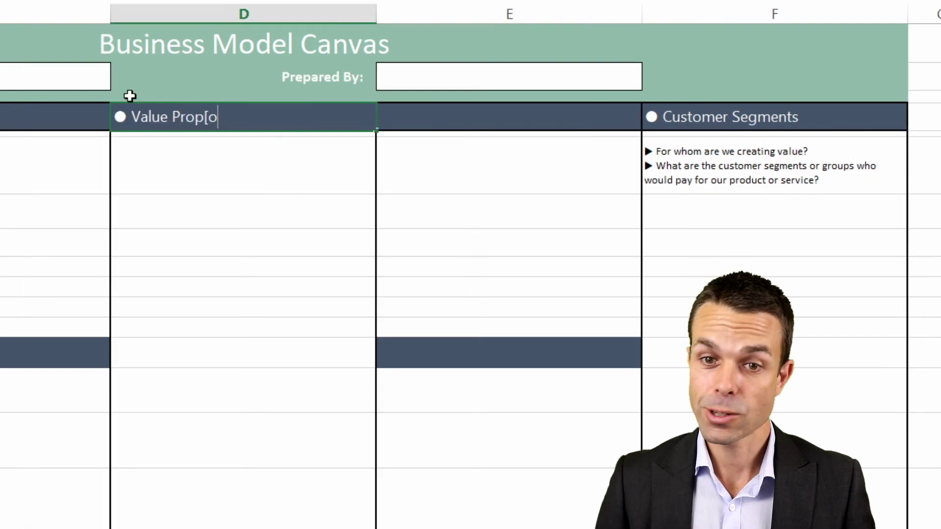
type("sition")
double_click(204, 117)
Colour the Value Proposition bullet gold, paste the five questions into D5 and merge D5:D6.
left_click(73, 10)
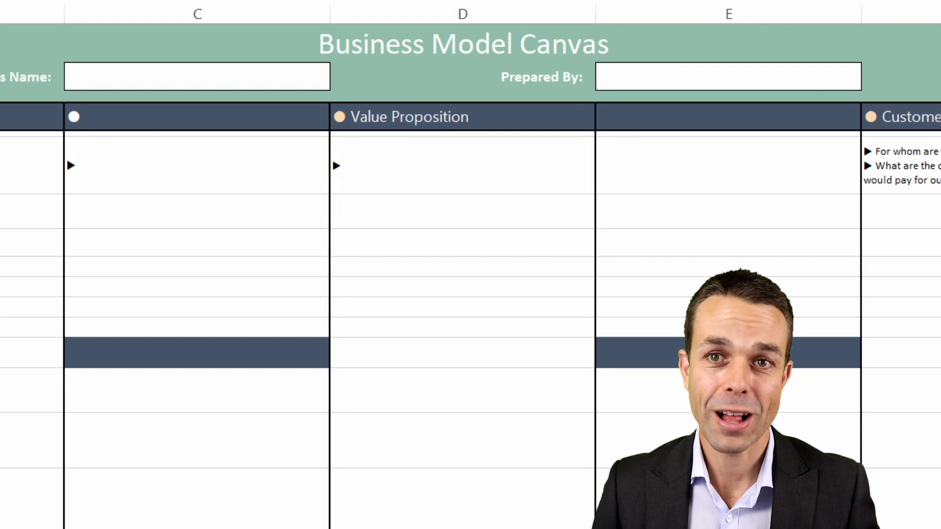
left_click(352, 163)
key("ctrl+v")
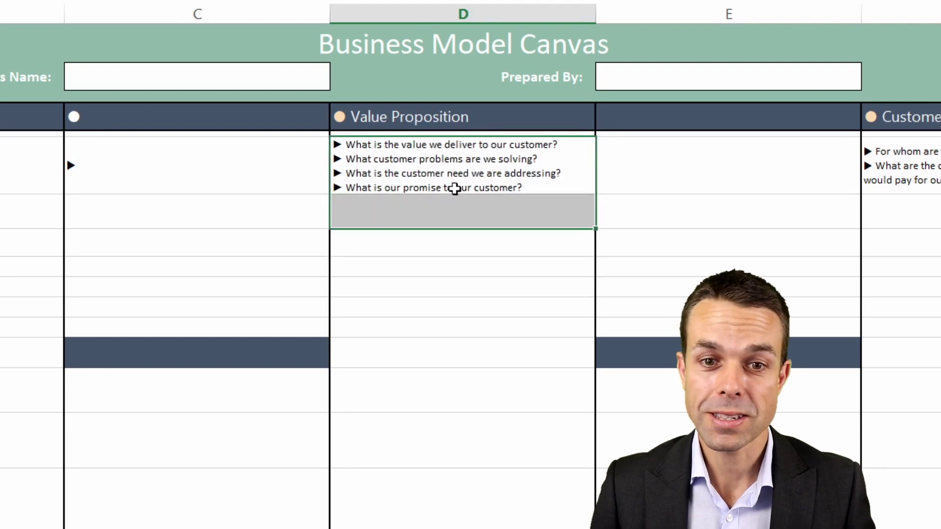
key("alt+h")
key("m")
key("c")
Left-align and indent the merged Value Proposition questions.
key("alt+h")
key("a")
key("l")
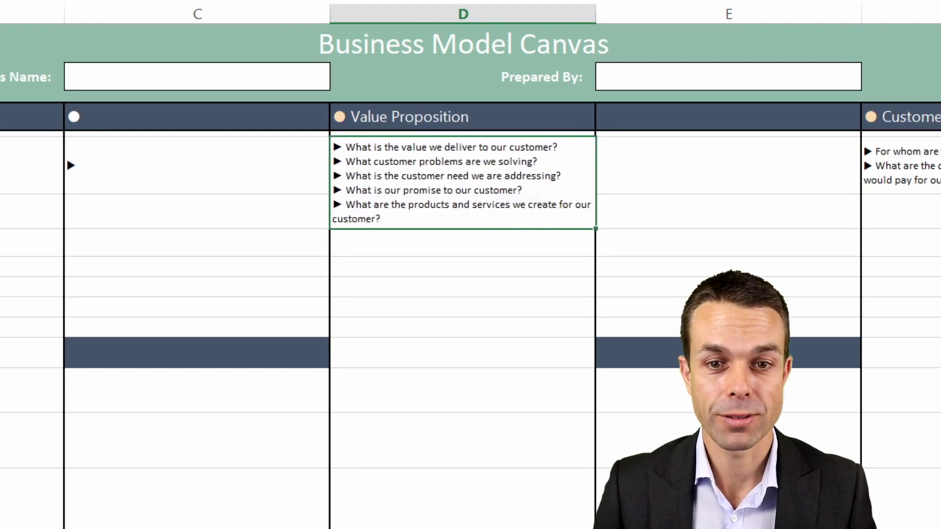
key("alt+h")
key("6")
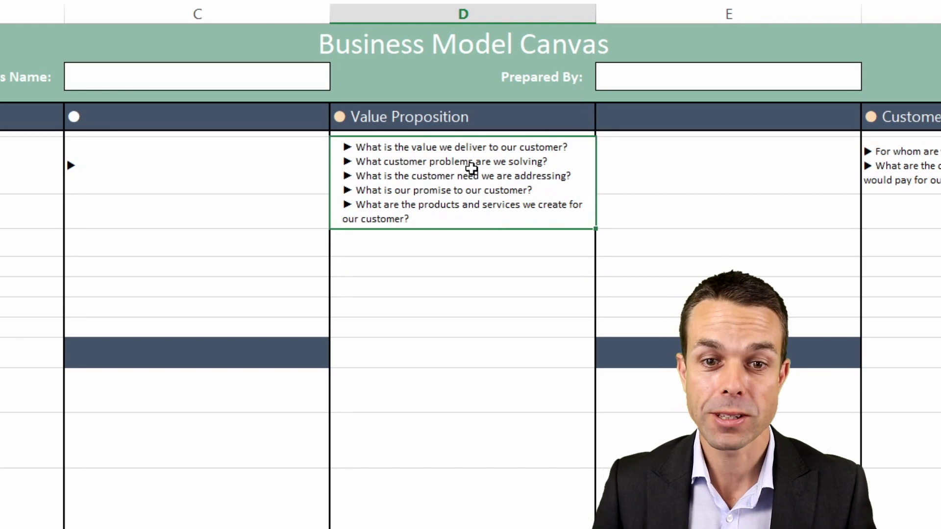
left_click(440, 289)
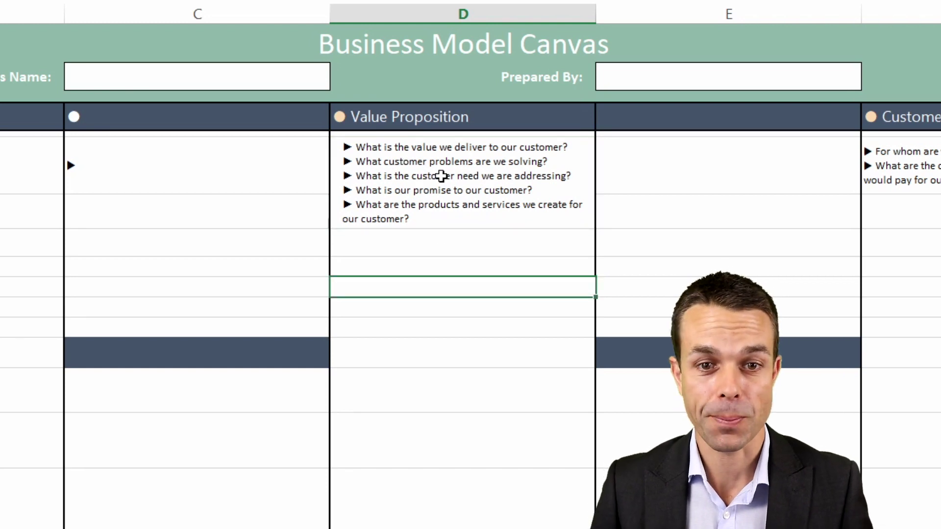
left_click(380, 182)
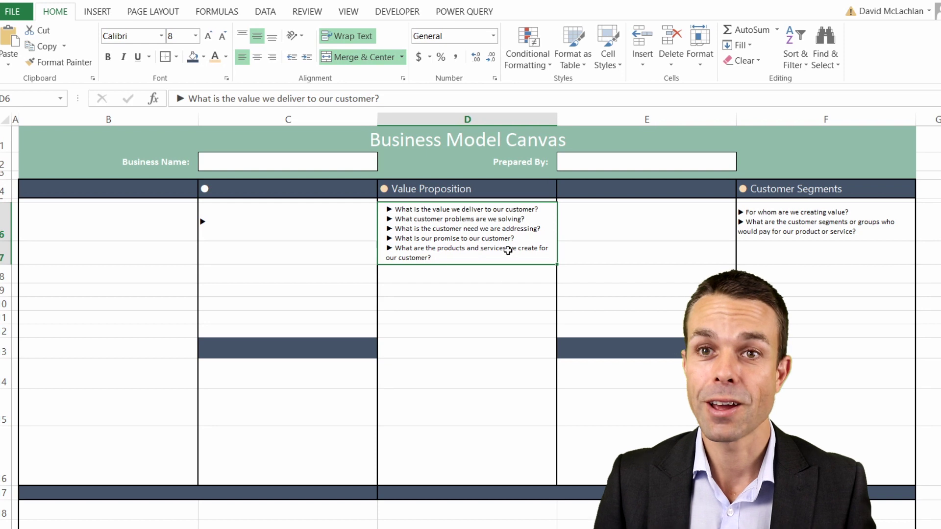
left_click(478, 278)
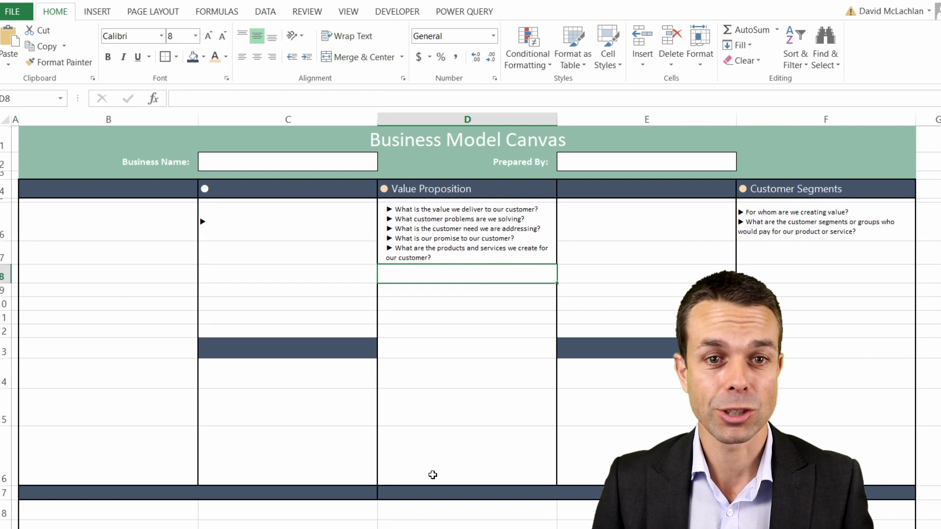
Merge D8:D16 into one left-aligned cell.
left_click(433, 475, "shift")
left_click(363, 57)
left_click(242, 56)
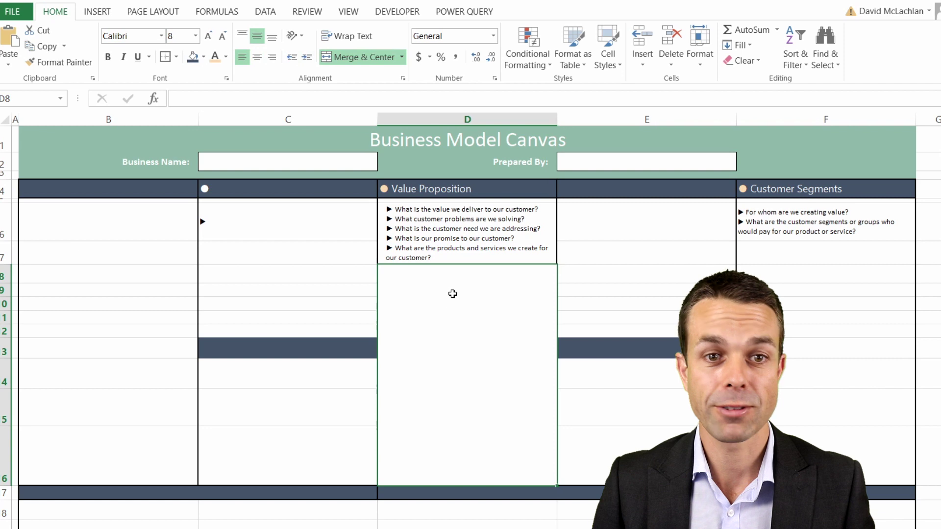
key("Up")
key("Up")
key("Down")
key("Down")
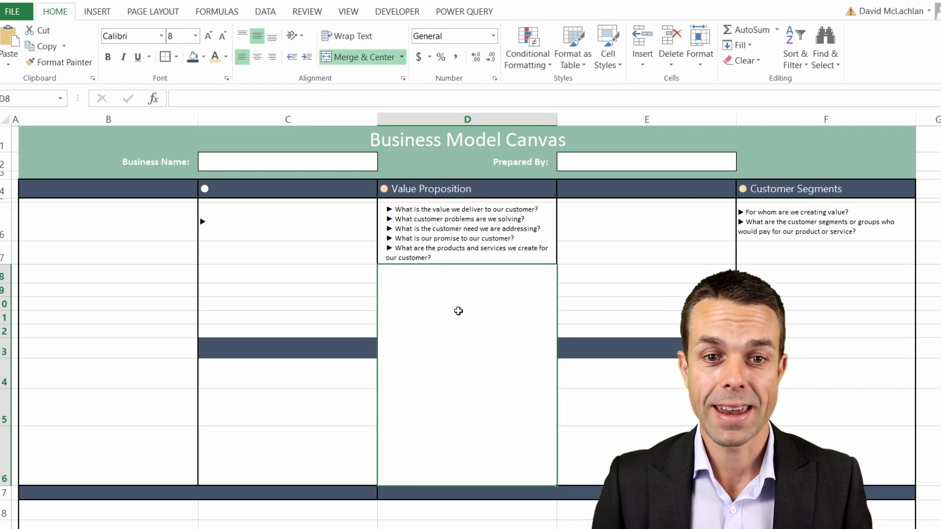
Merge F7:F16 under Customer Segments into one left-aligned cell.
left_click(782, 260)
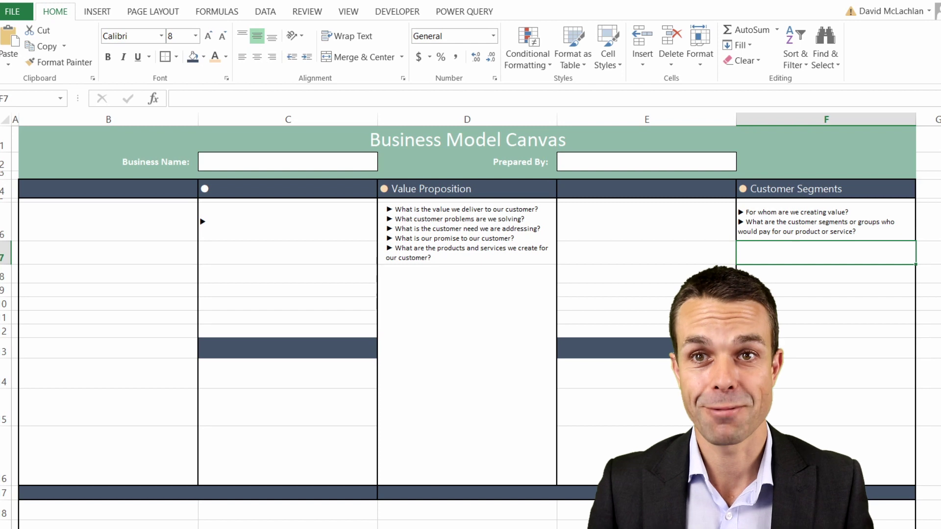
left_click_drag(781, 260, 784, 478)
left_click(360, 56)
left_click(243, 58)
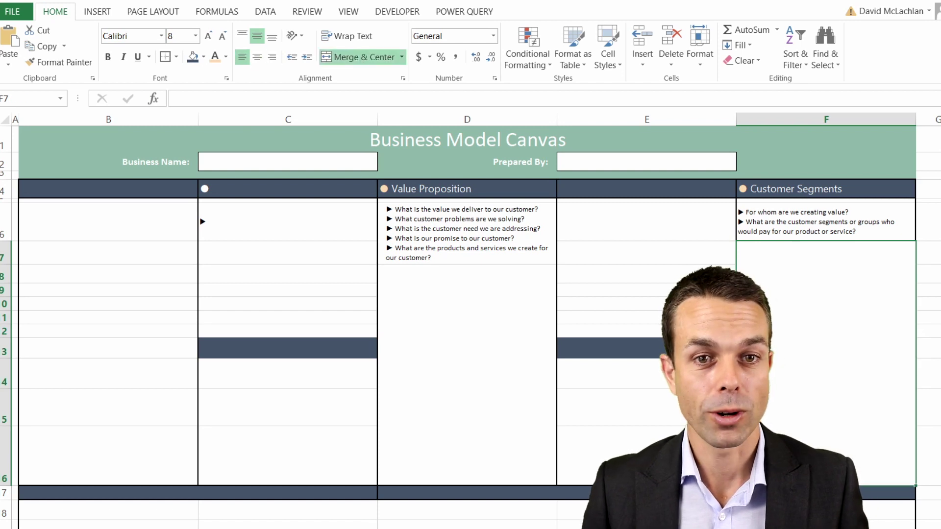
double_click(800, 276)
left_click(525, 321)
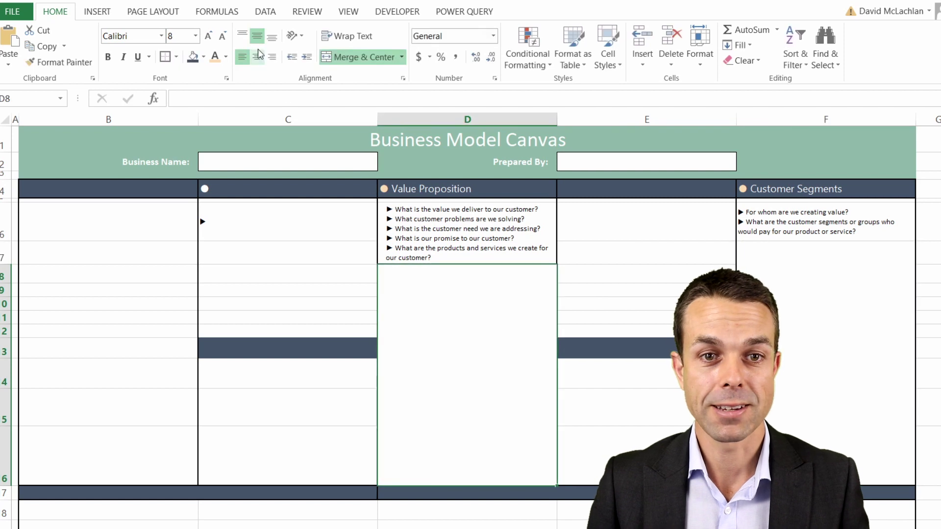
left_click(738, 245)
Copy the Value Proposition header into E17 and select E17:G17 for the header band.
left_click(467, 189)
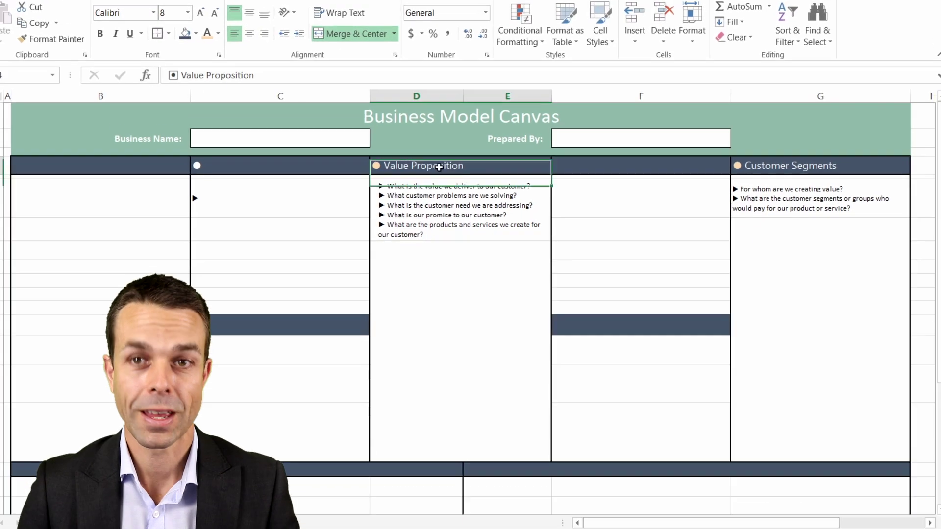
key("ctrl+c")
left_click(515, 494)
right_click(504, 460)
key("ctrl+v")
left_click_drag(514, 460, 637, 462)
Review the band's alignment in Format Cells and confirm it.
key("ctrl+1")
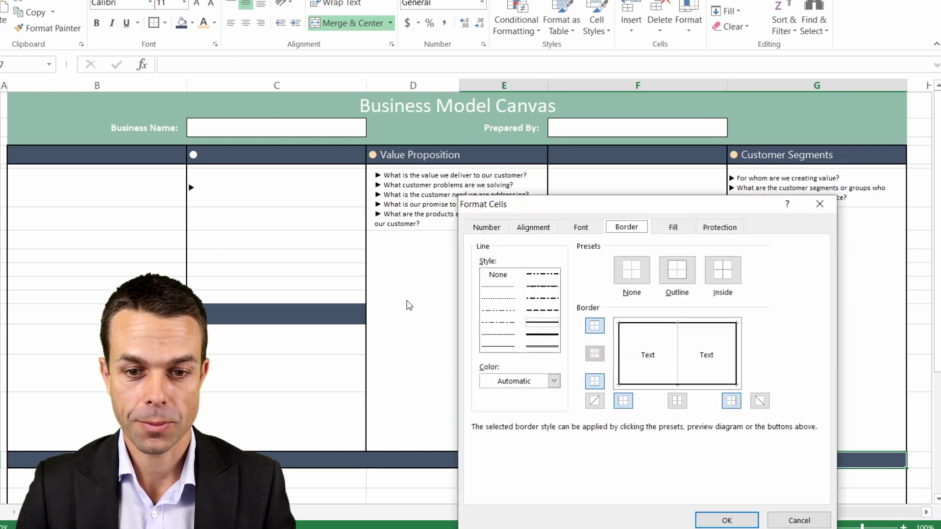
left_click(533, 227)
left_click(727, 518)
Paste the customer-payment and revenue-models questions into E18 and the row below.
scroll(540, 354, "down", 3)
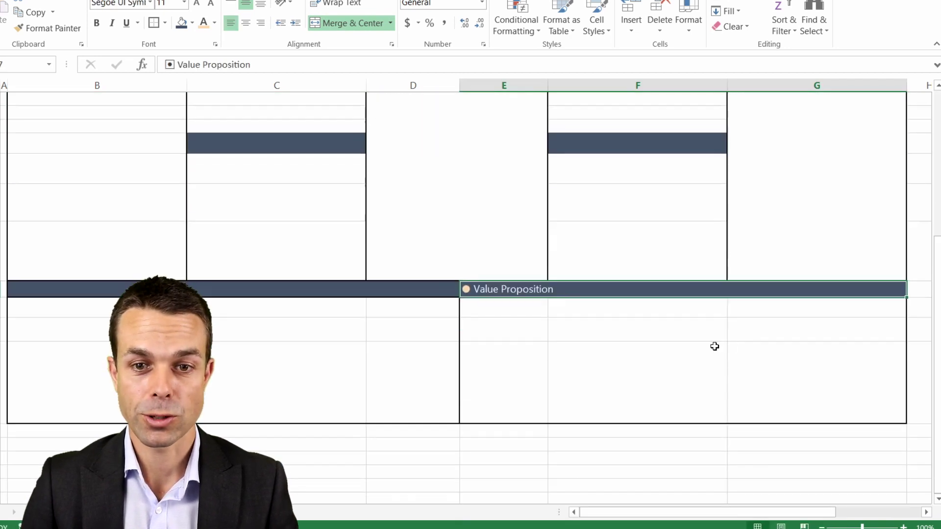
left_click(480, 308)
key("ctrl+v")
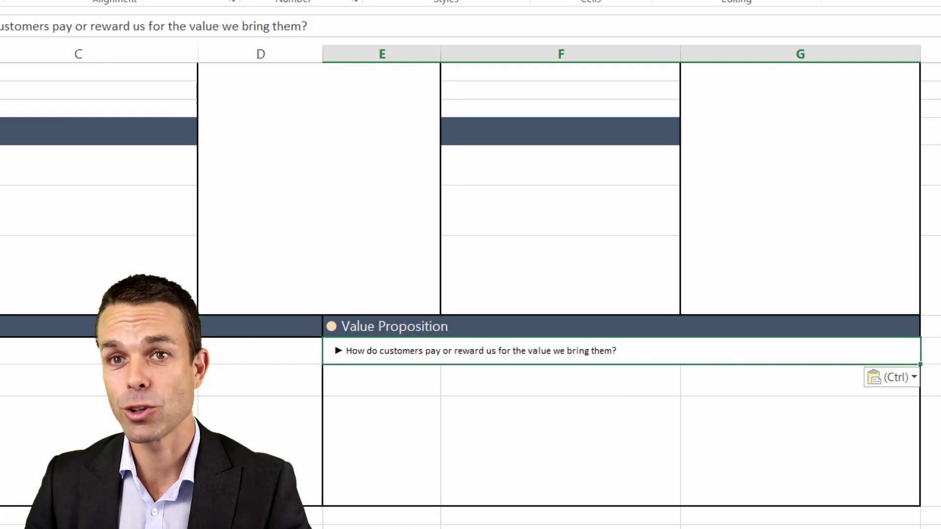
left_click(387, 351)
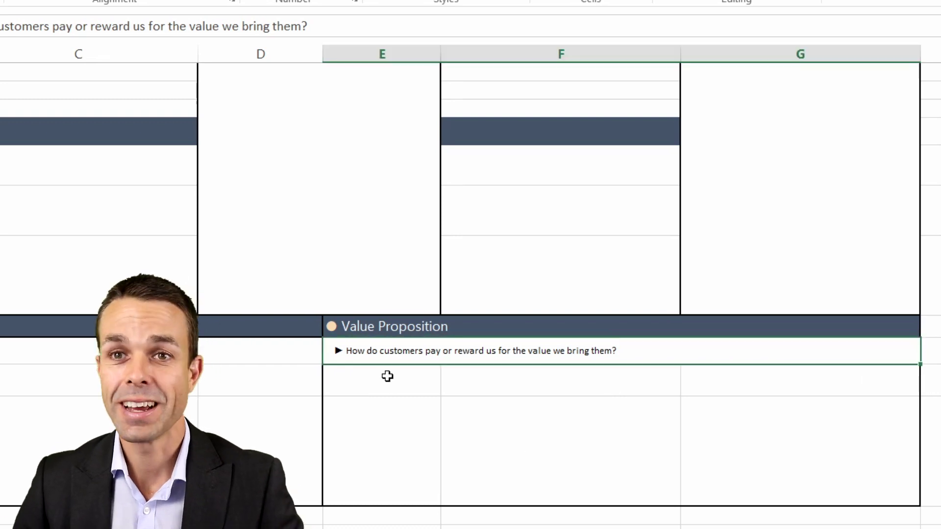
left_click(380, 384)
key("ctrl+v")
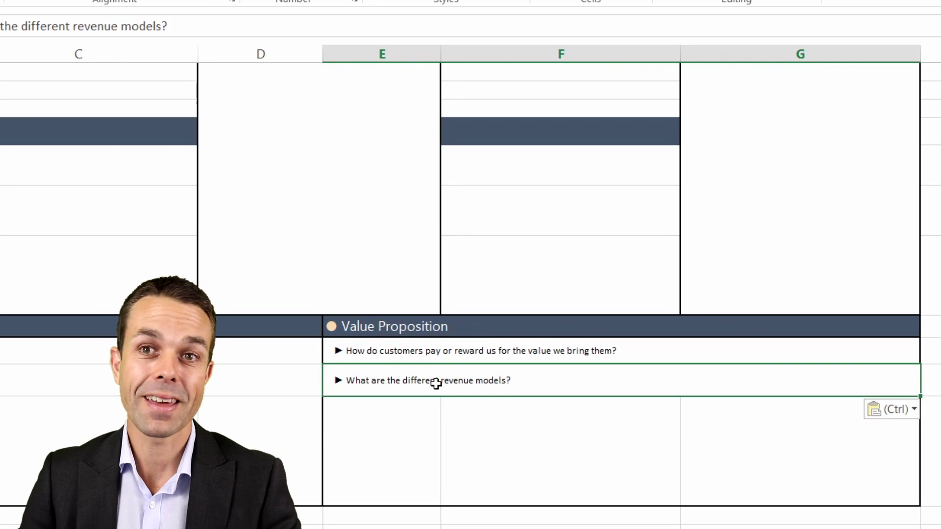
left_click(427, 414)
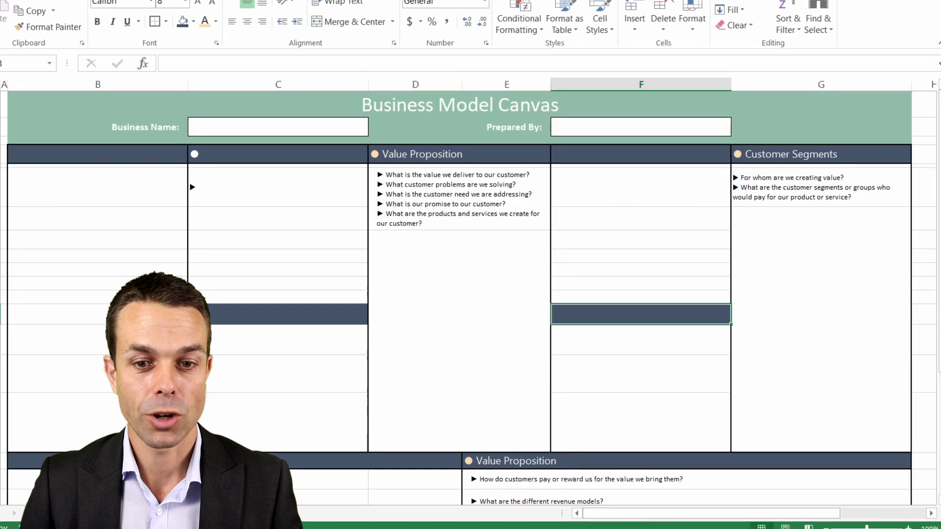
Copy the Value Proposition header into column F's band, dismissing the merged-cell warning.
left_click(431, 153)
key("ctrl+c")
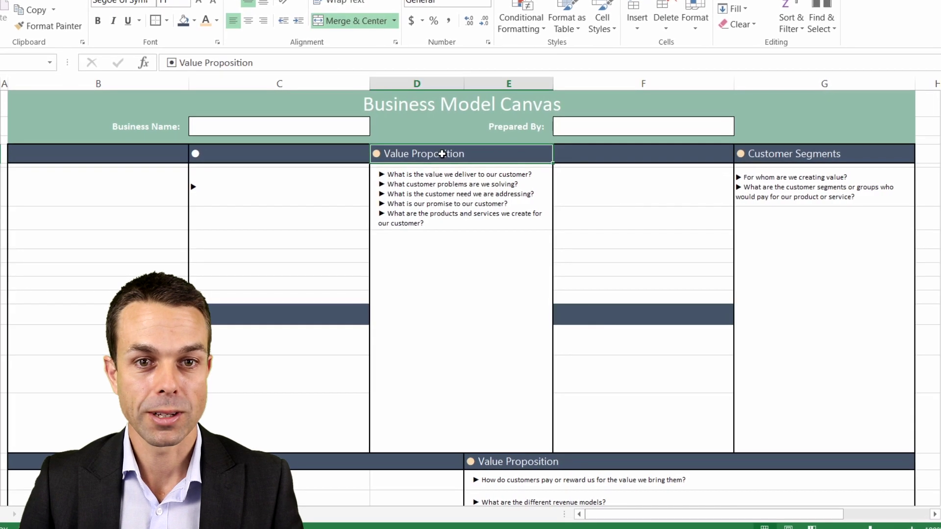
left_click(611, 314)
key("ctrl+v")
left_click(481, 300)
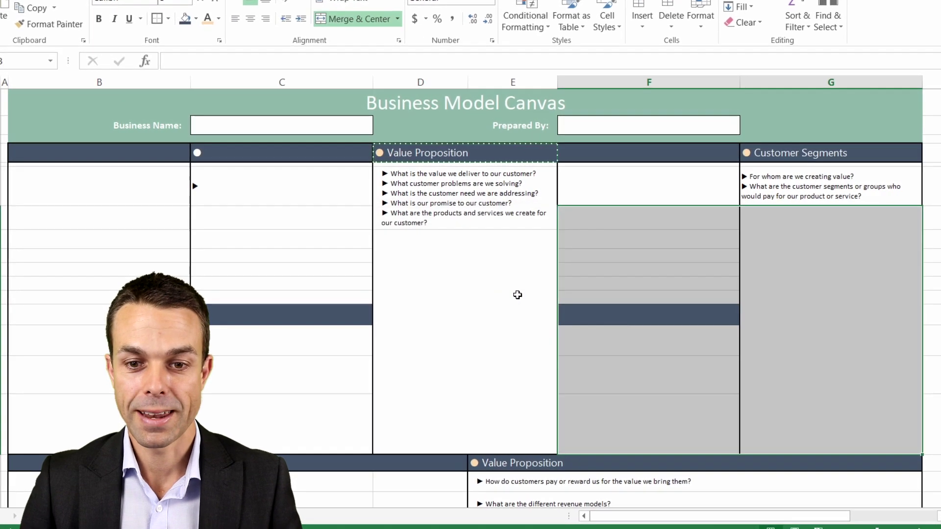
Copy the Customer Segments header to F13, rename it 'Channels', and paste the channels question below.
left_click(794, 153)
key("ctrl+c")
left_click(620, 313)
key("ctrl+v")
double_click(703, 327)
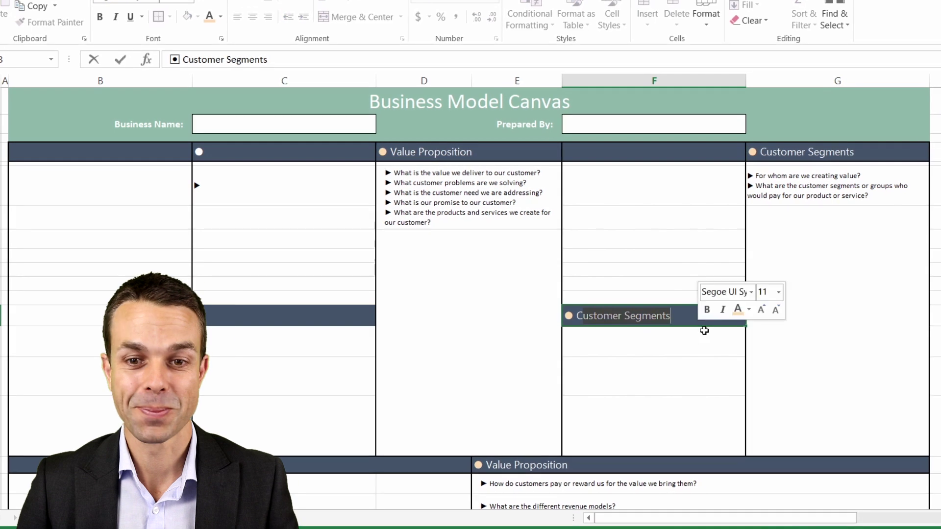
type("Channels")
key("Return")
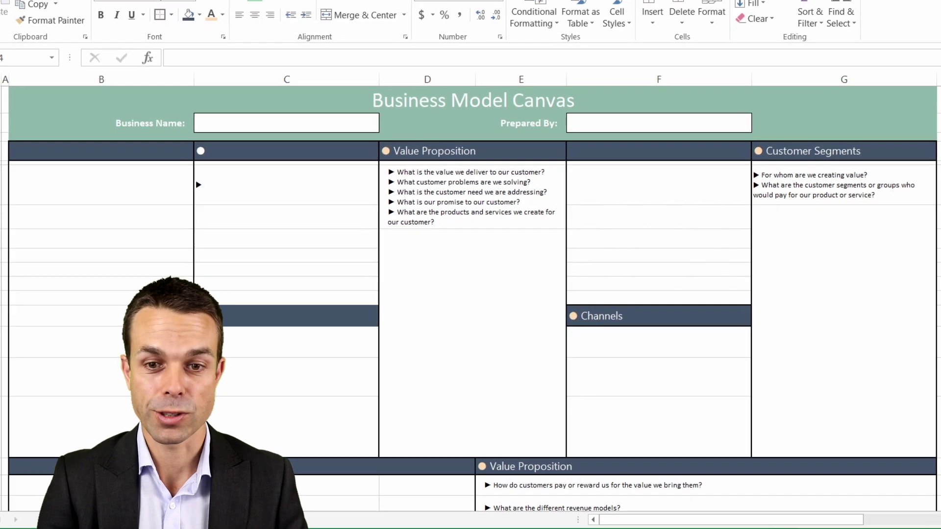
key("ctrl+v")
left_click(642, 370)
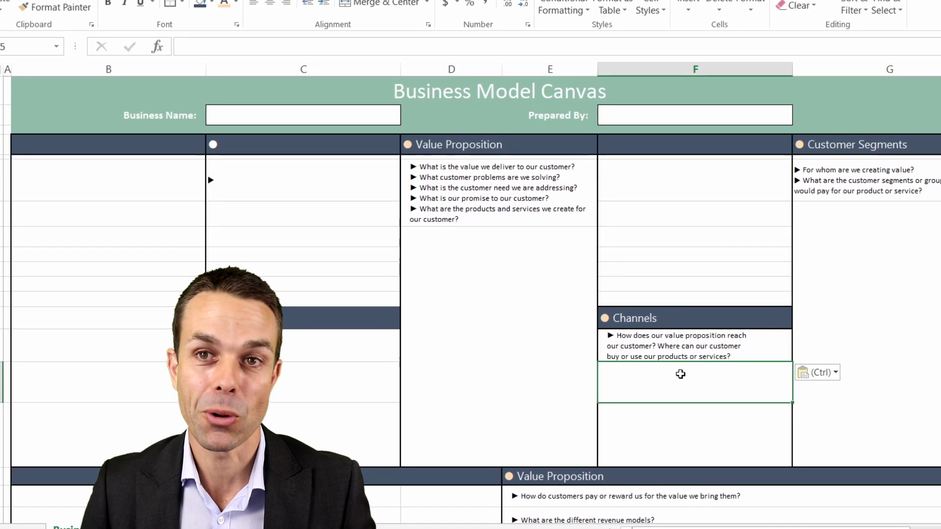
Paste the header into F4 and retitle it 'Customer Relationships', correcting the typo.
left_click(637, 144)
key("ctrl+v")
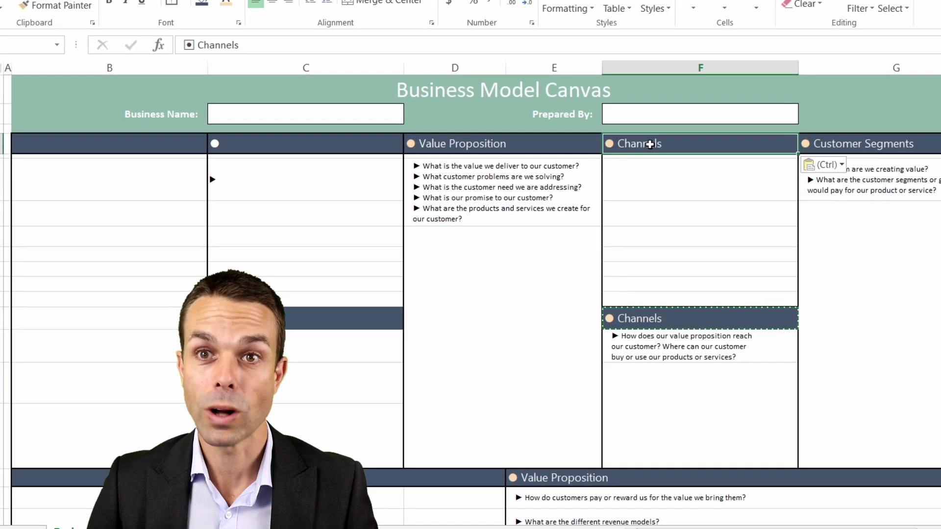
double_click(642, 143)
type("Customer Relatoinship")
key("BackSpace")
key("BackSpace")
key("BackSpace")
key("BackSpace")
key("BackSpace")
key("BackSpace")
key("BackSpace")
type("ionships")
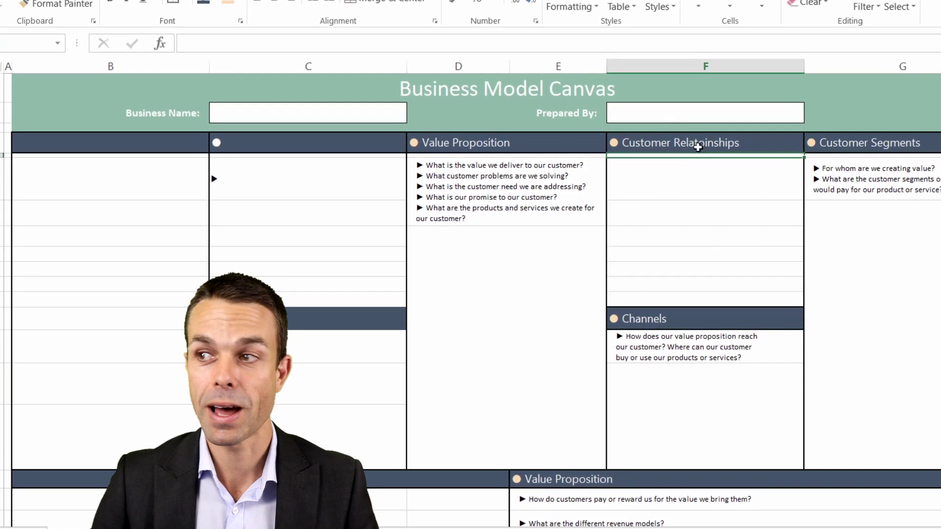
key("Return")
Paste the question about each segment's expected relationship under the header.
left_click(671, 176)
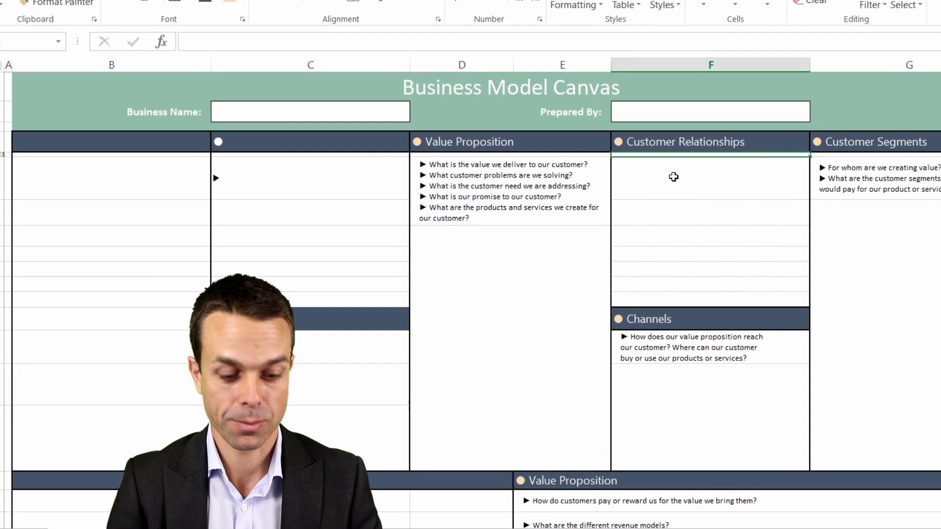
key("ctrl+v")
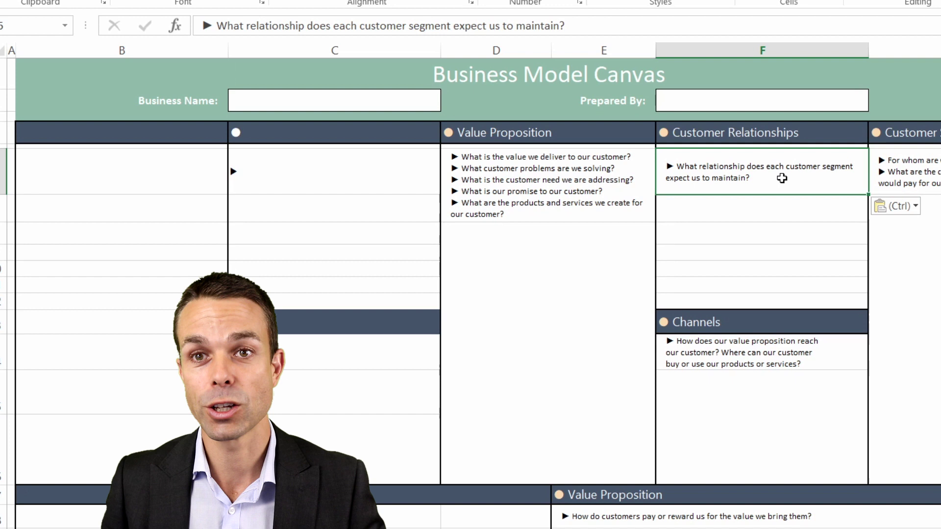
left_click(753, 132)
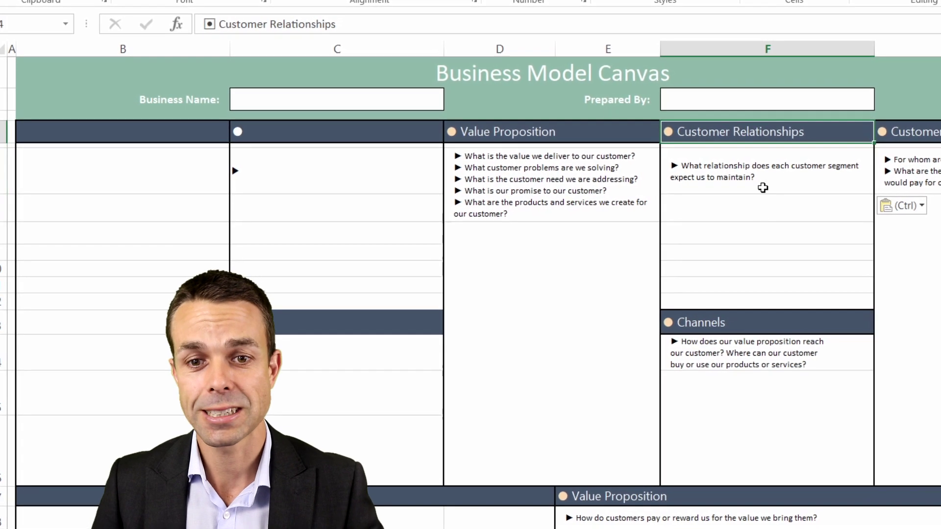
left_click(754, 234)
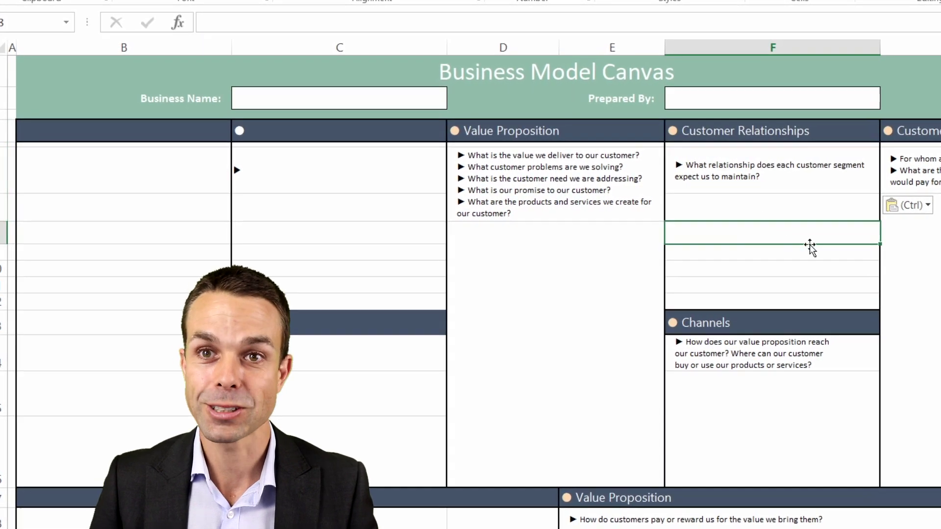
Paste the header into C4 and retitle it 'Key Activities'.
left_click(340, 131)
key("ctrl+v")
double_click(341, 131)
left_click_drag(249, 130, 406, 131)
type("Key Activities")
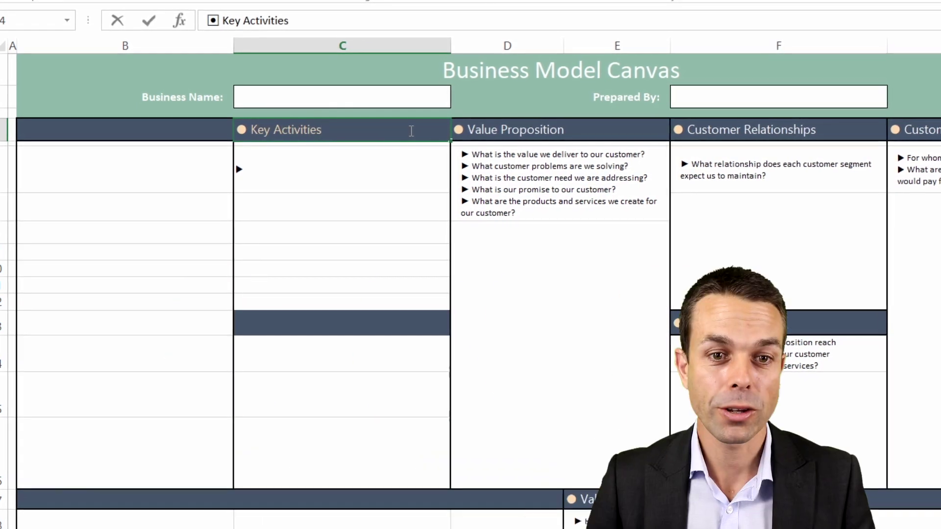
key("shift+Home")
Paste the daily-activities question into C6 and merge C7:C12 into one block.
left_click(274, 157)
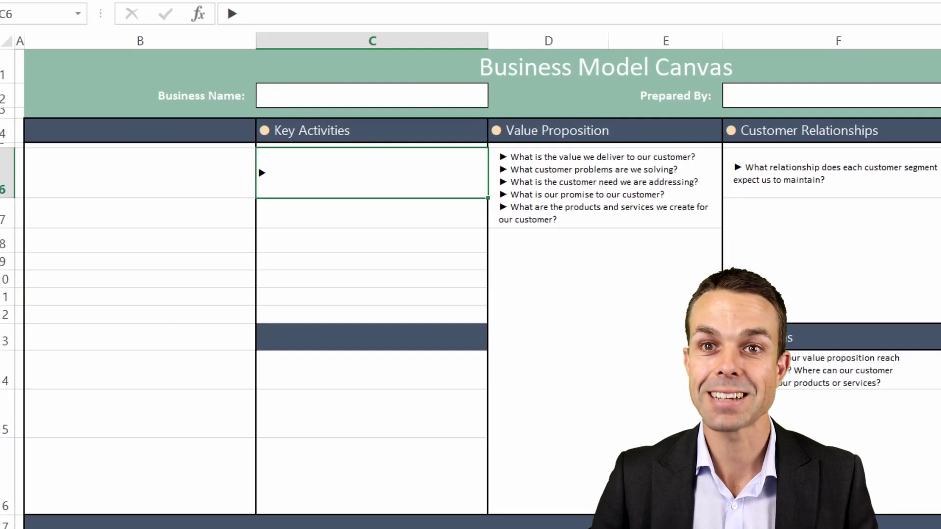
key("ctrl+v")
left_click(306, 205)
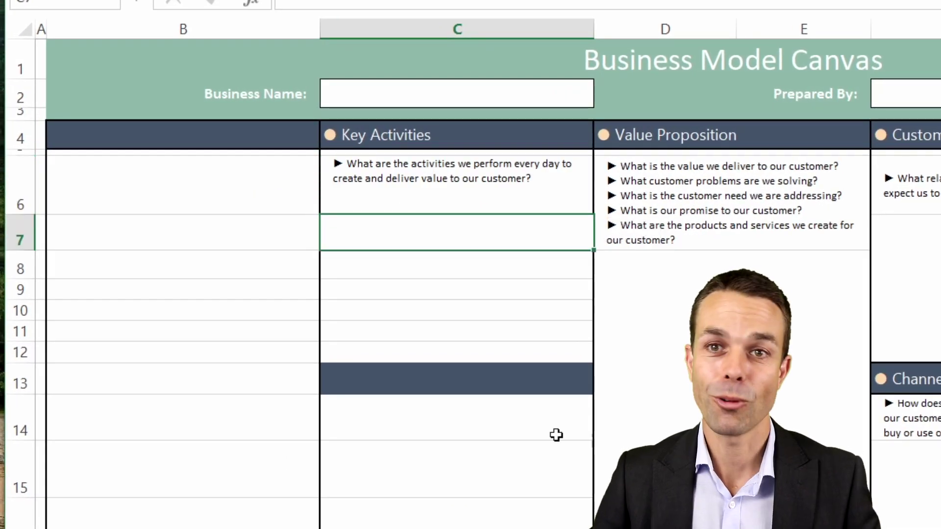
left_click(452, 198)
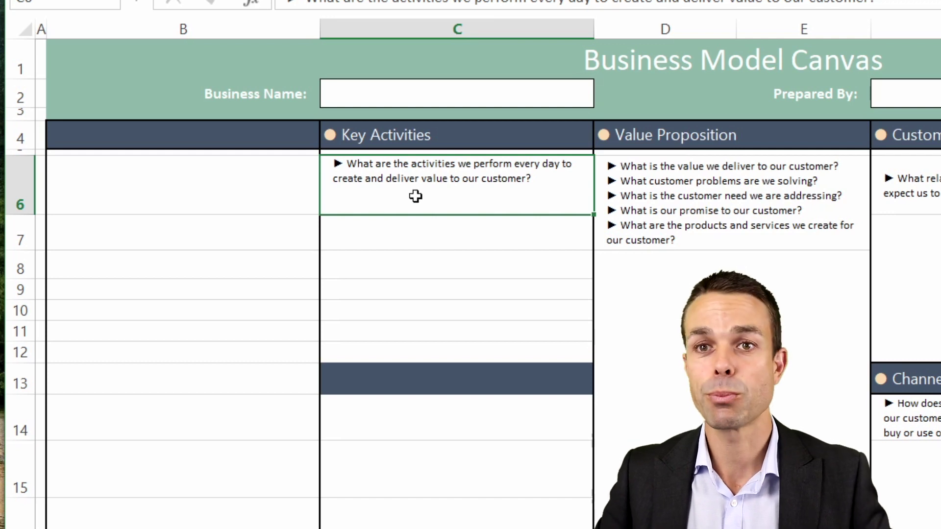
left_click_drag(458, 230, 445, 332)
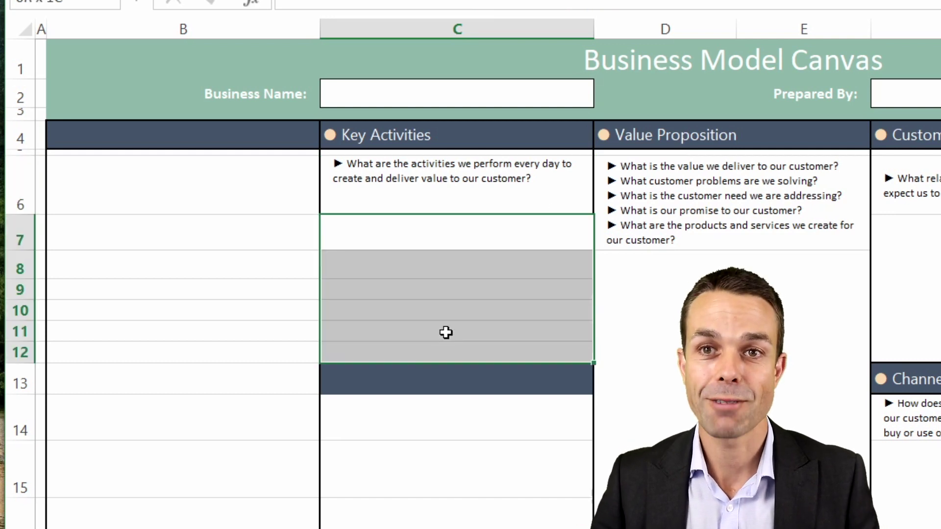
key("alt+h")
key("m")
key("m")
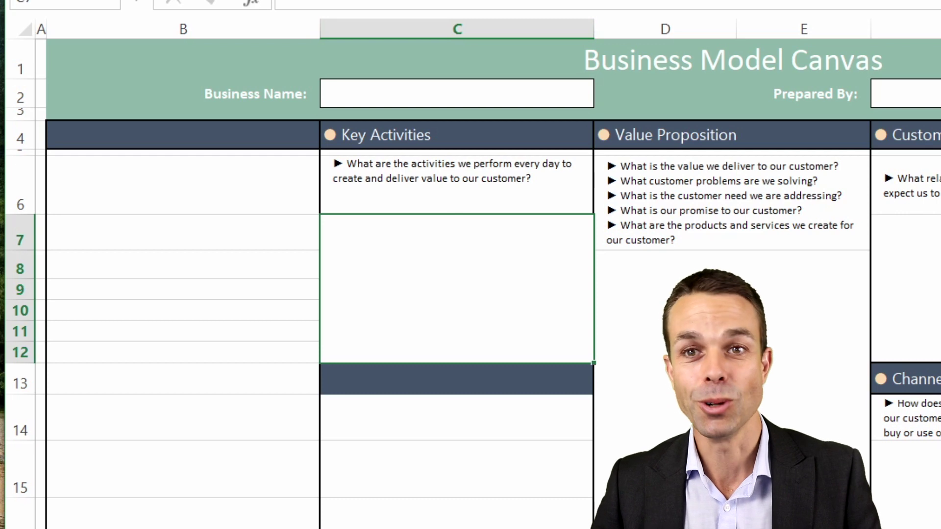
Copy the Key Activities header to C13 and change it to 'Key Resources'.
left_click(391, 134)
key("ctrl+c")
left_click(392, 371)
key("ctrl+v")
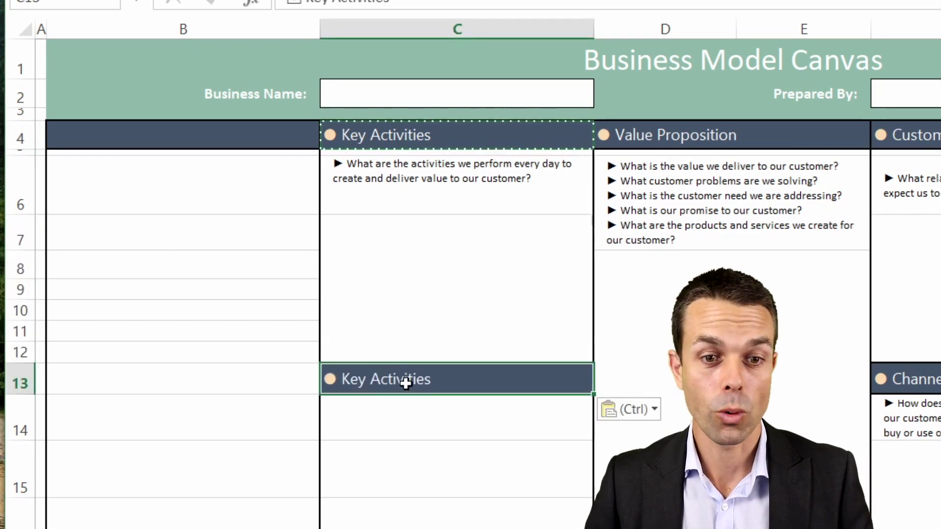
double_click(406, 380)
double_click(406, 380)
type("Resources")
key("Return")
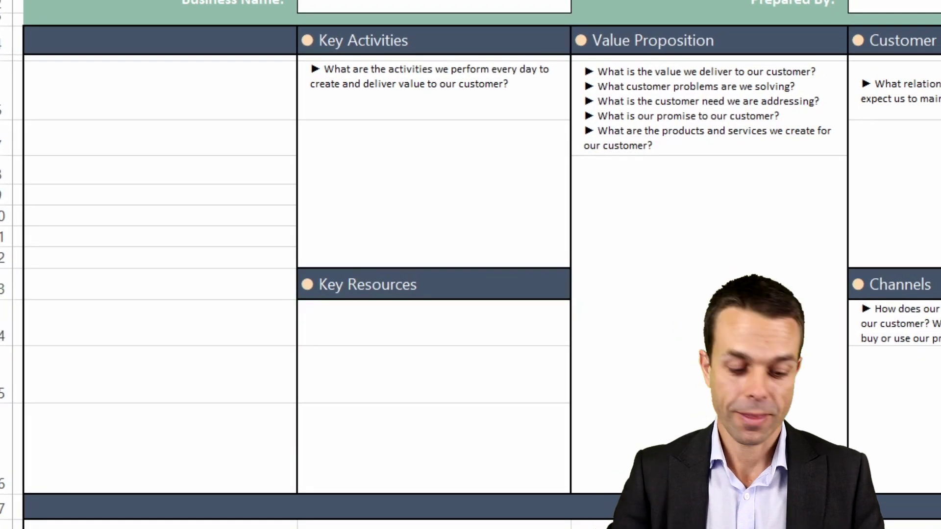
Paste the key resources question and merge the blank area C15:C16 below it.
left_click(373, 317)
key("ctrl+v")
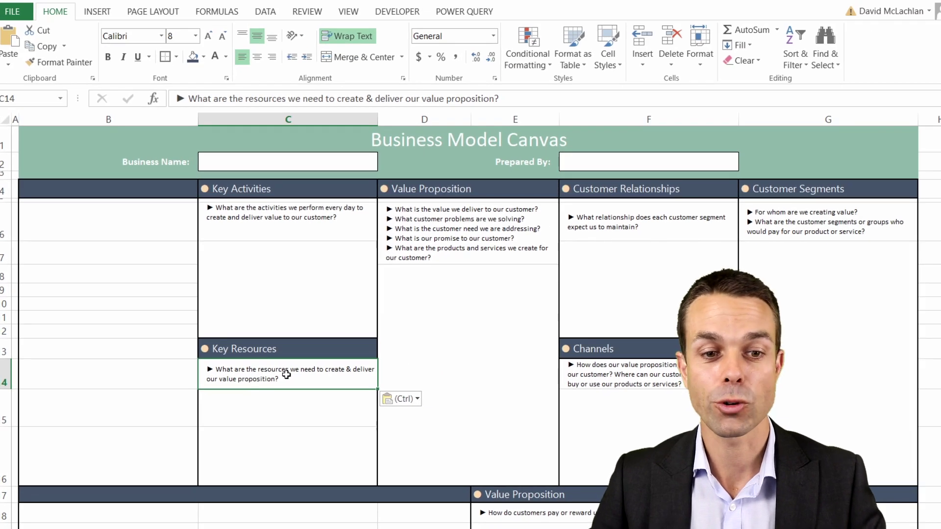
left_click_drag(264, 416, 267, 468)
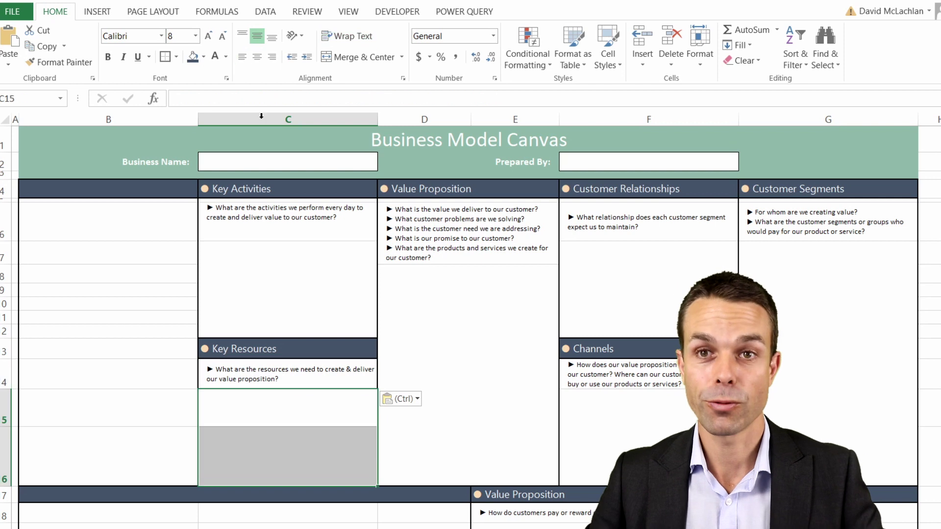
left_click(358, 57)
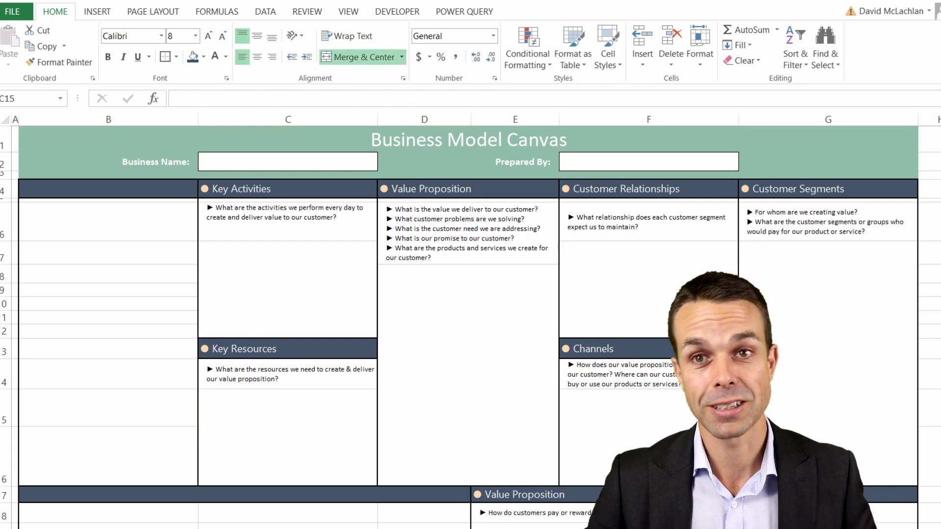
Copy the Key Resources header into B4 and rename it 'Key Partners'.
left_click(266, 348)
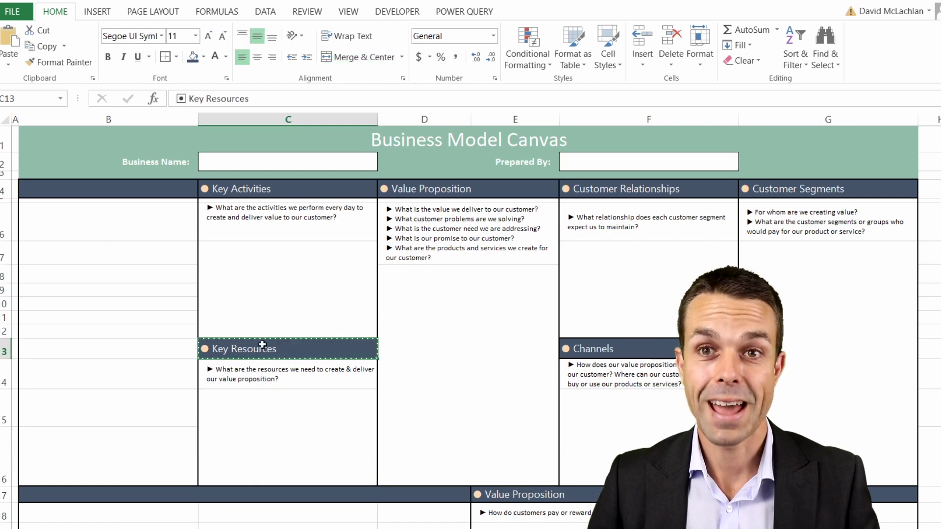
key("ctrl+c")
left_click(88, 189)
key("ctrl+v")
double_click(78, 189)
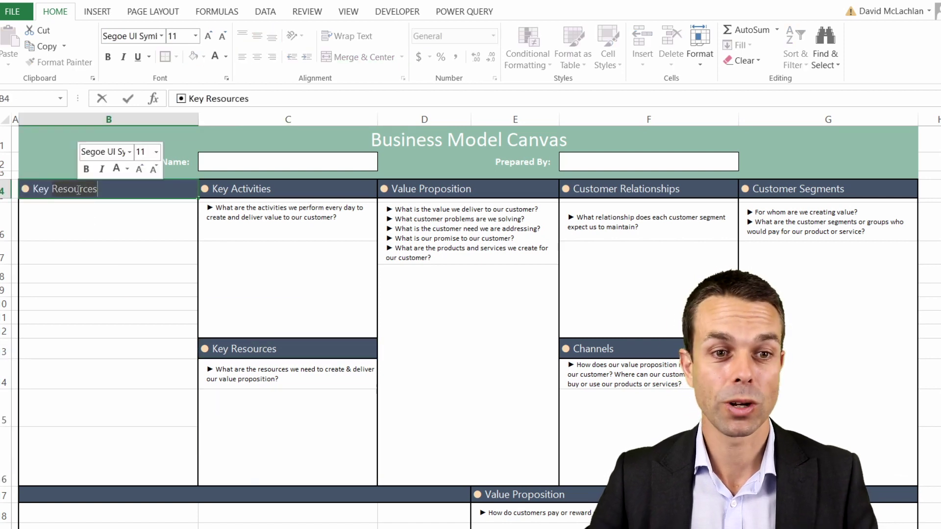
type("Partners")
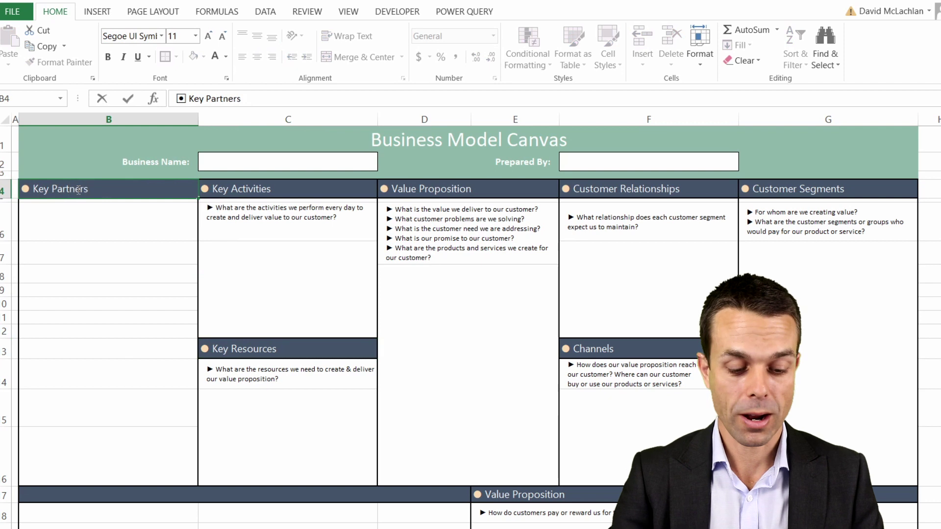
key("Return")
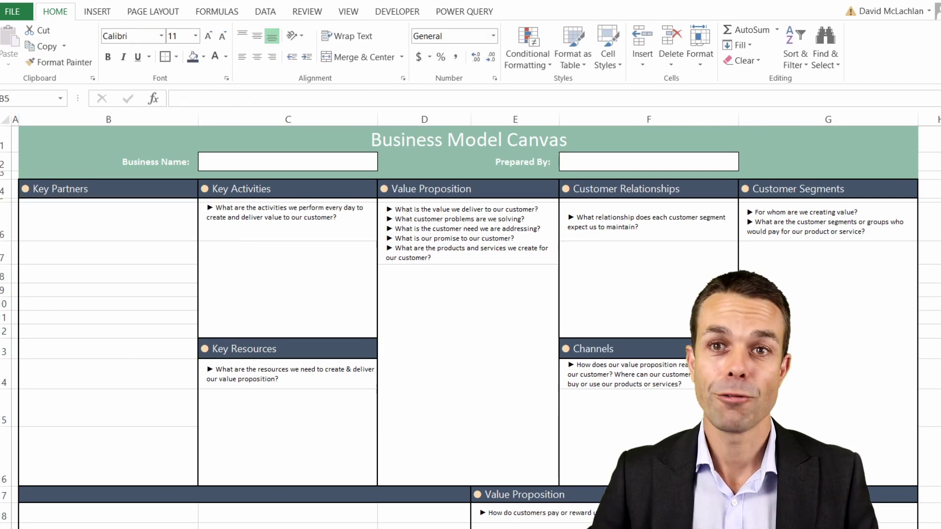
Paste the three partner questions into B5 and merge B8:B16 with left and top alignment.
left_click(47, 234)
key("ctrl+v")
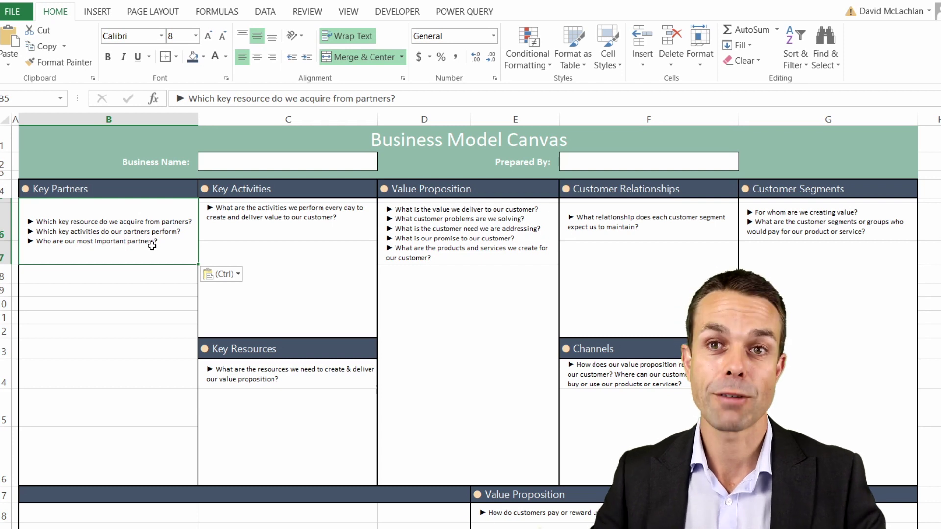
left_click_drag(103, 273, 125, 472)
left_click(363, 57)
left_click(242, 57)
left_click(242, 36)
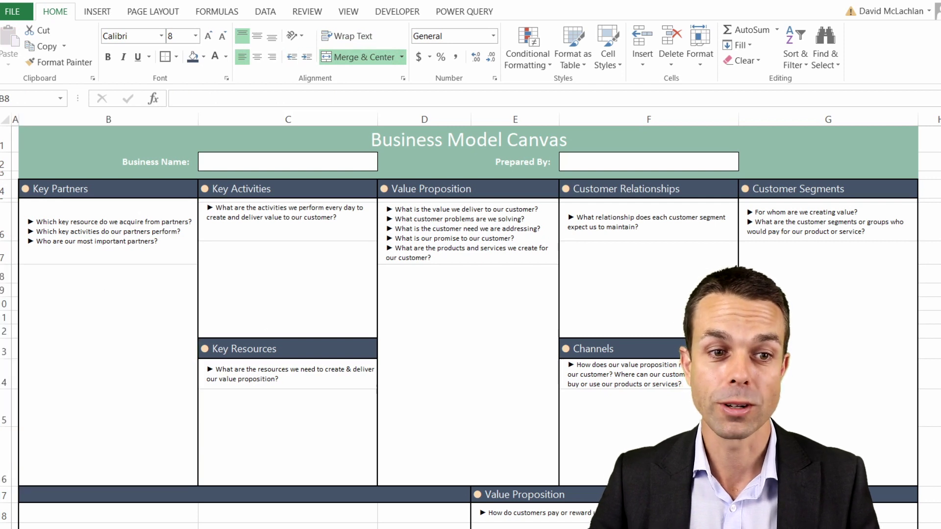
left_click(236, 348)
Paste the copied header into B17 and rename it 'Cost Structure'.
key("ctrl+c")
left_click(72, 496)
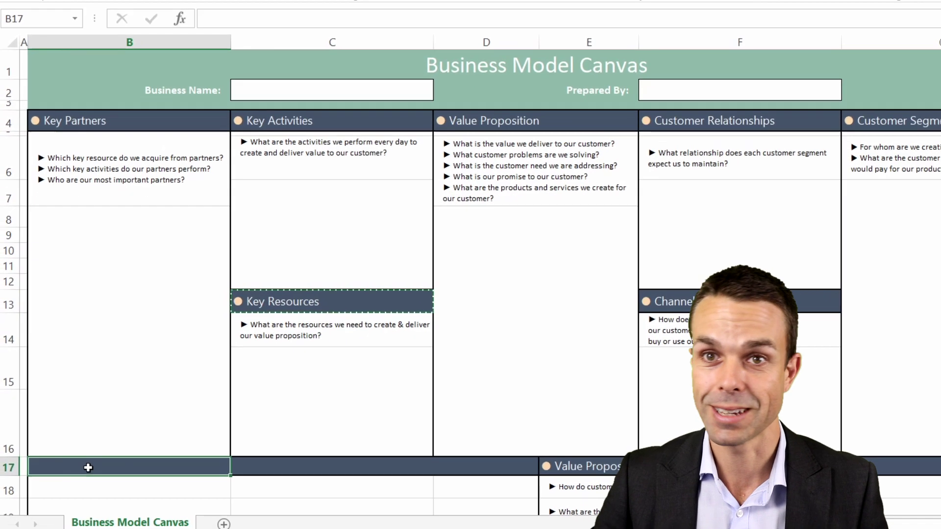
key("ctrl+v")
double_click(182, 466)
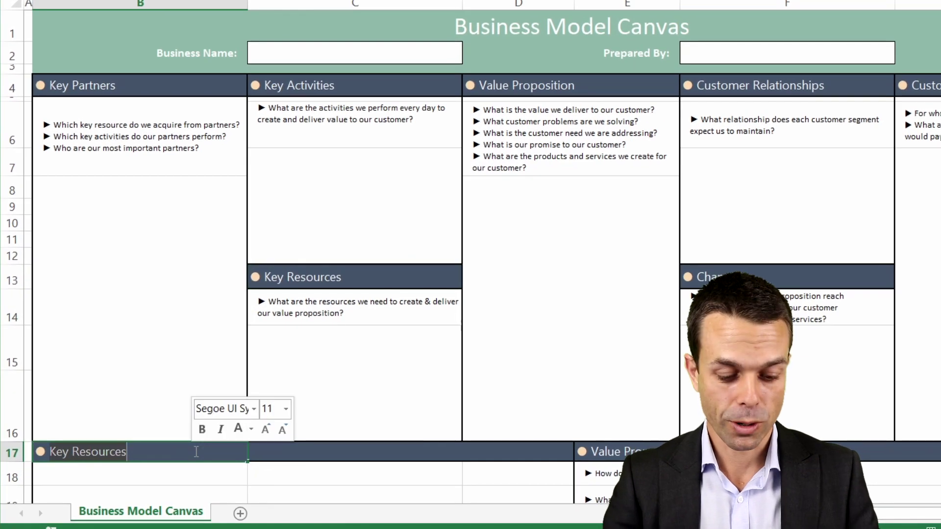
type("Cost Stru")
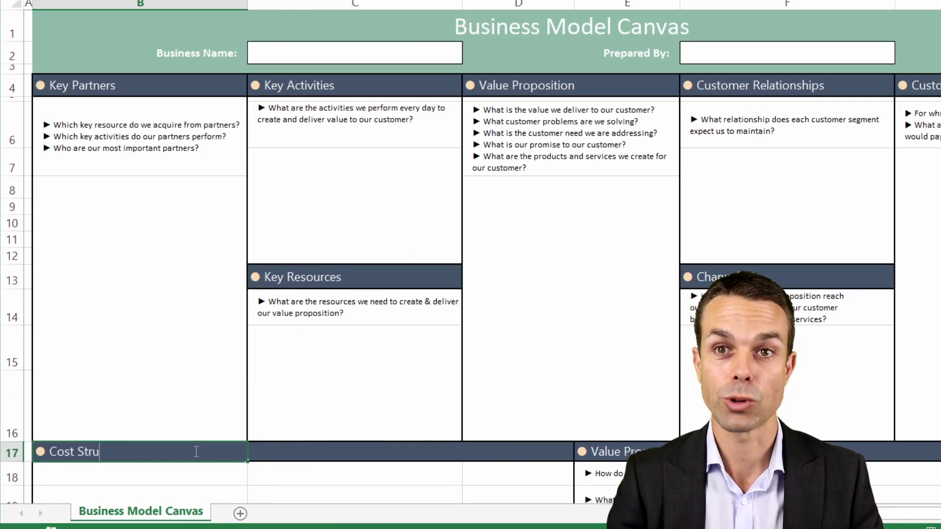
type("cture")
key("Return")
Merge the Cost Structure header across B17:D17 via Format Cells.
left_click_drag(147, 451, 490, 451)
right_click(291, 457)
left_click(336, 384)
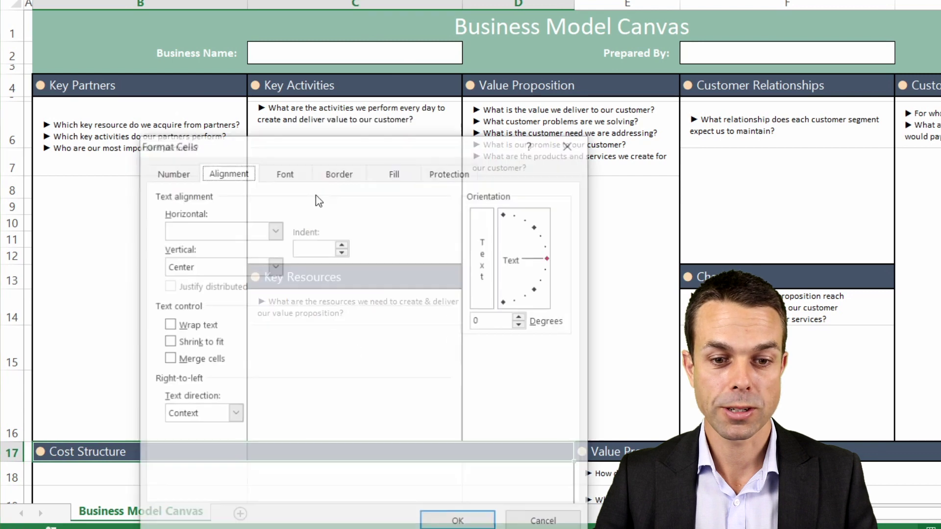
left_click(194, 359)
key("Return")
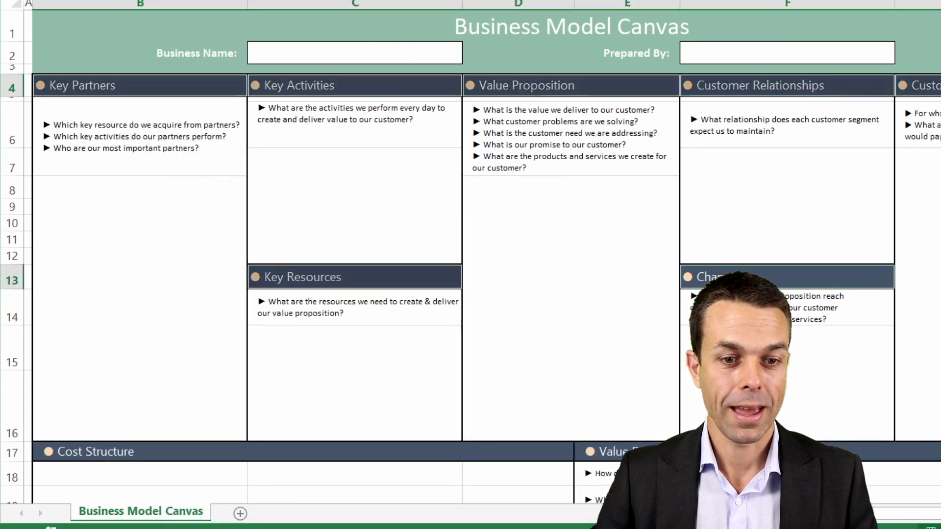
Paste the costs question into B18 and merge B19:D20 with top alignment.
left_click(174, 472)
scroll(174, 460, "down", 1)
scroll(174, 460, "down", 1)
key("ctrl+v")
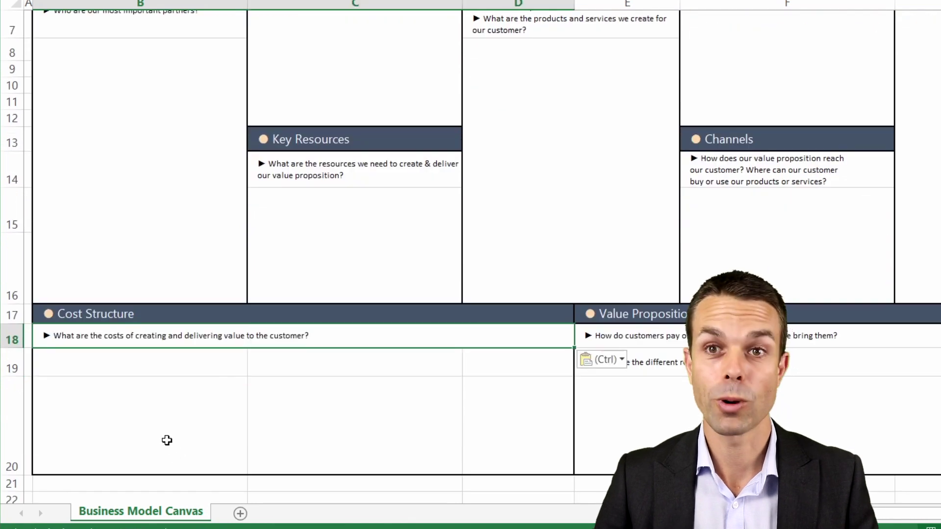
left_click(147, 380)
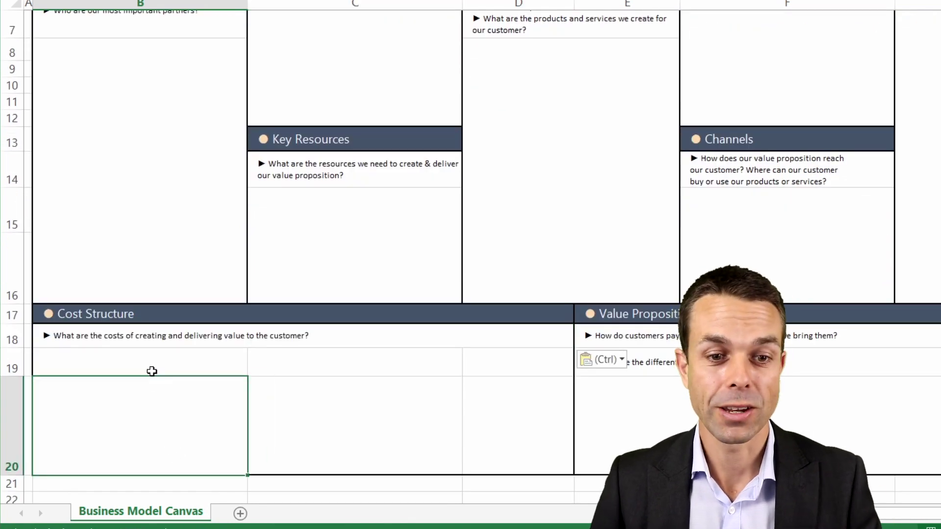
left_click(139, 363)
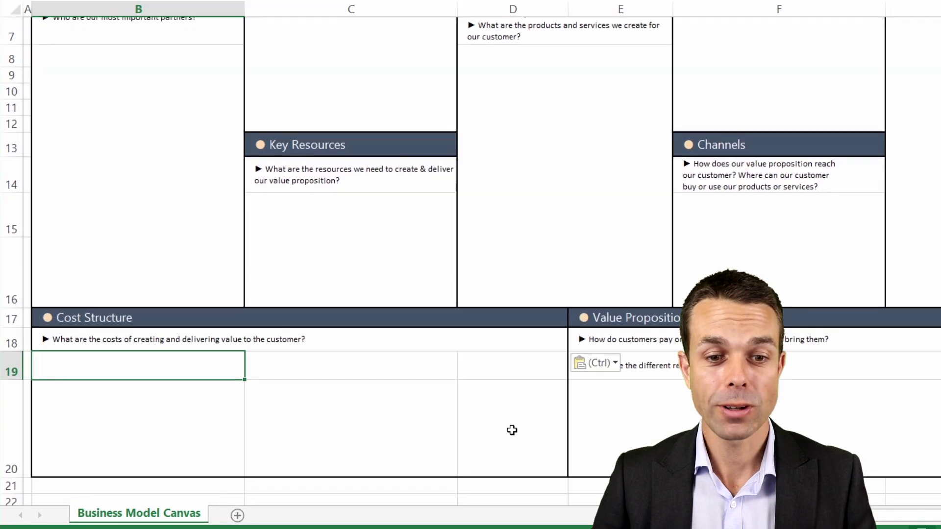
left_click(512, 430, "shift")
left_click(363, 57)
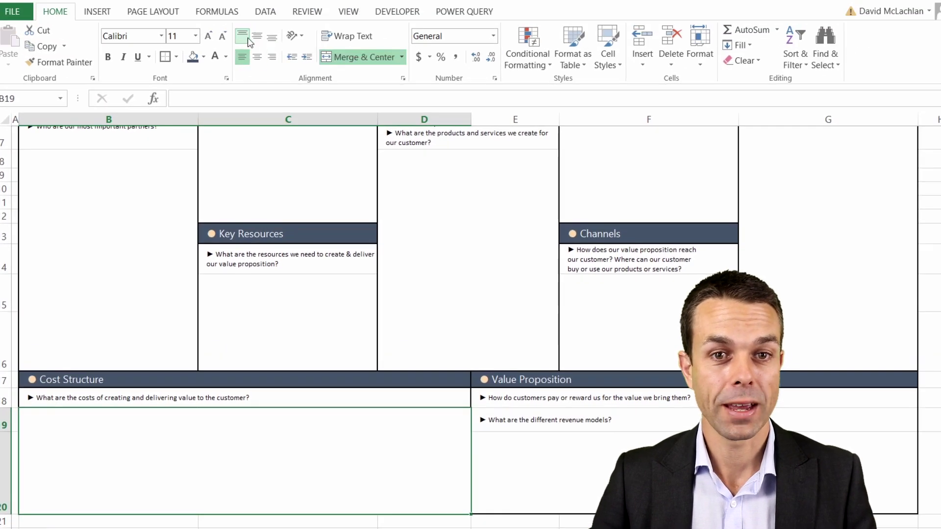
left_click(248, 41)
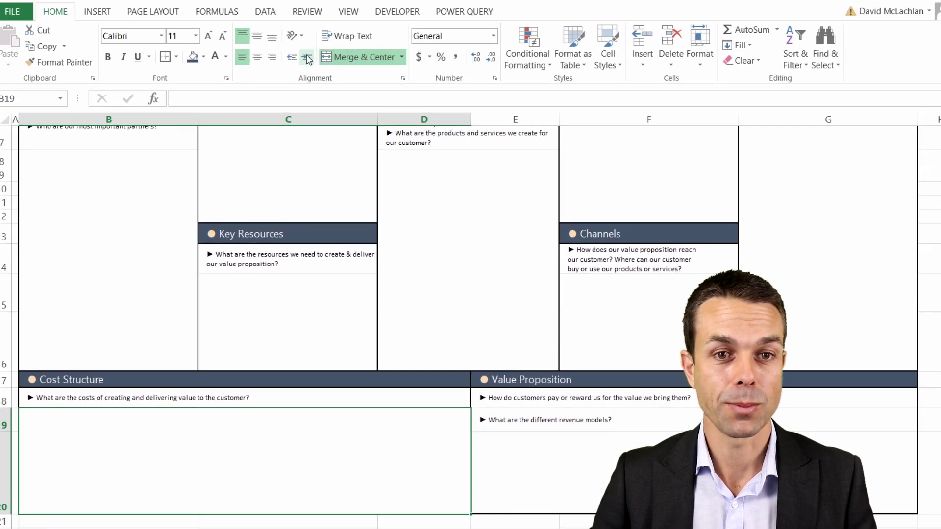
scroll(271, 248, "up", 2)
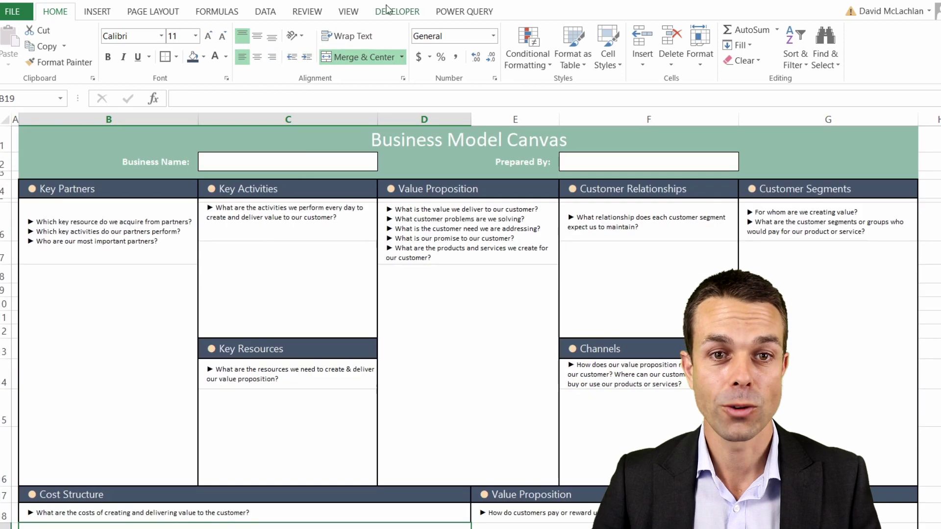
Hide gridlines, collapse the ribbon with Ctrl+F1, and check each merged canvas section.
left_click(349, 12)
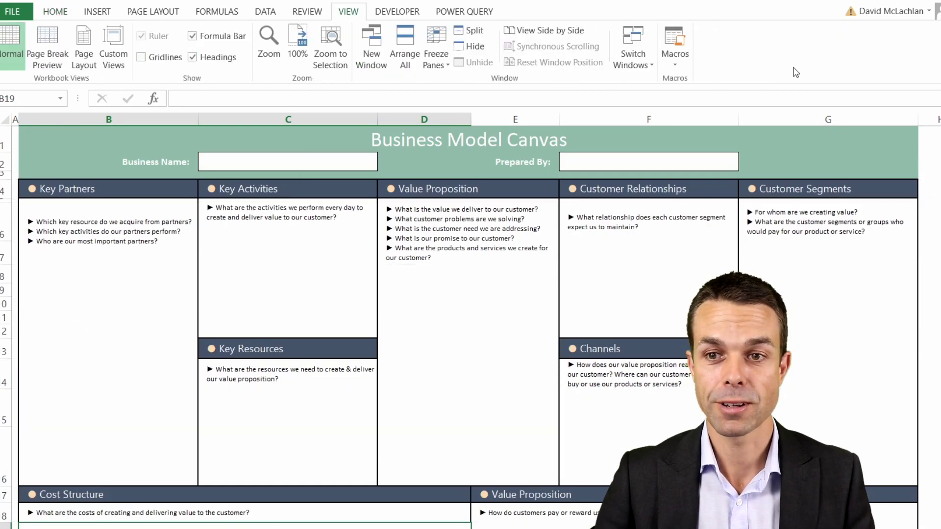
key("ctrl+F1")
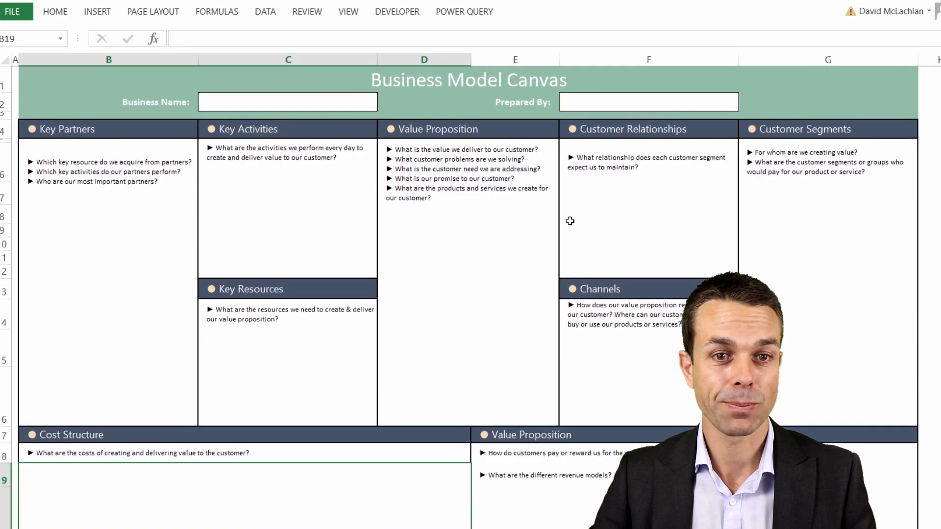
left_click(914, 339)
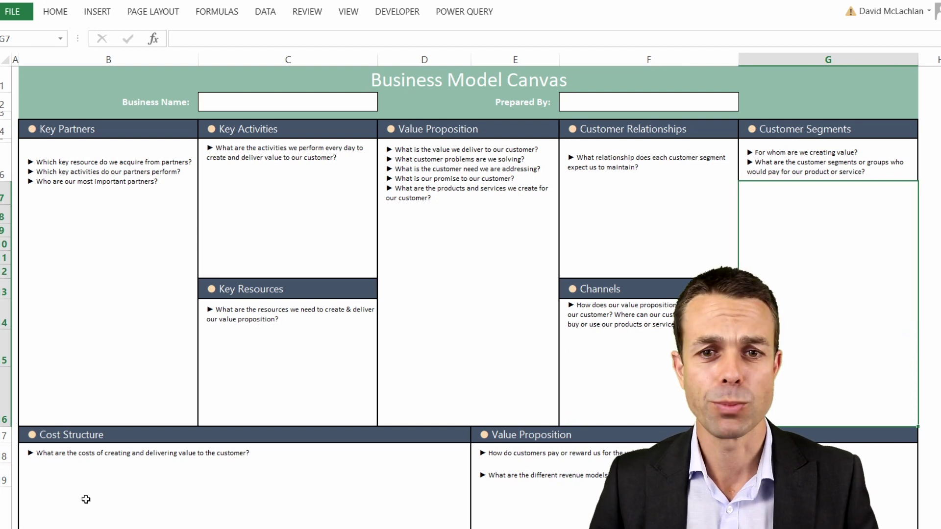
left_click(391, 350)
left_click(643, 225)
left_click(833, 279)
left_click(632, 367)
left_click(235, 194)
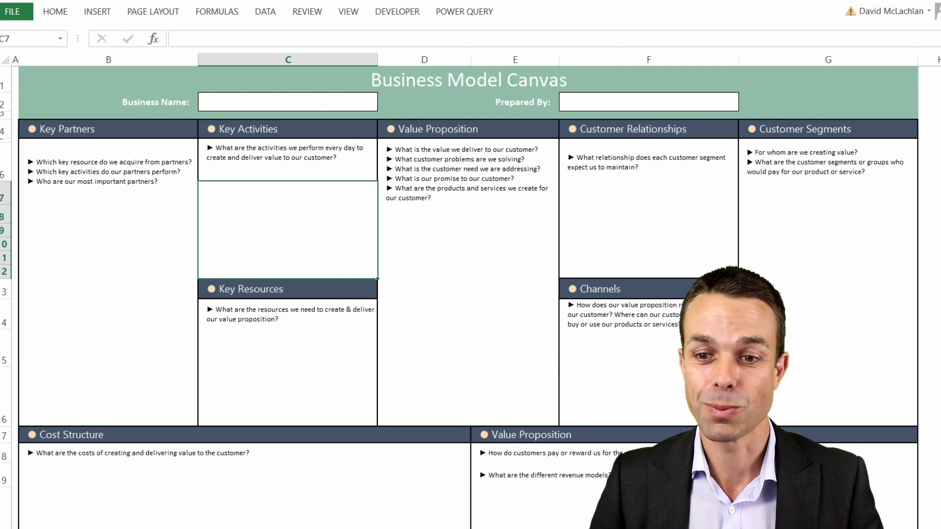
left_click(936, 410)
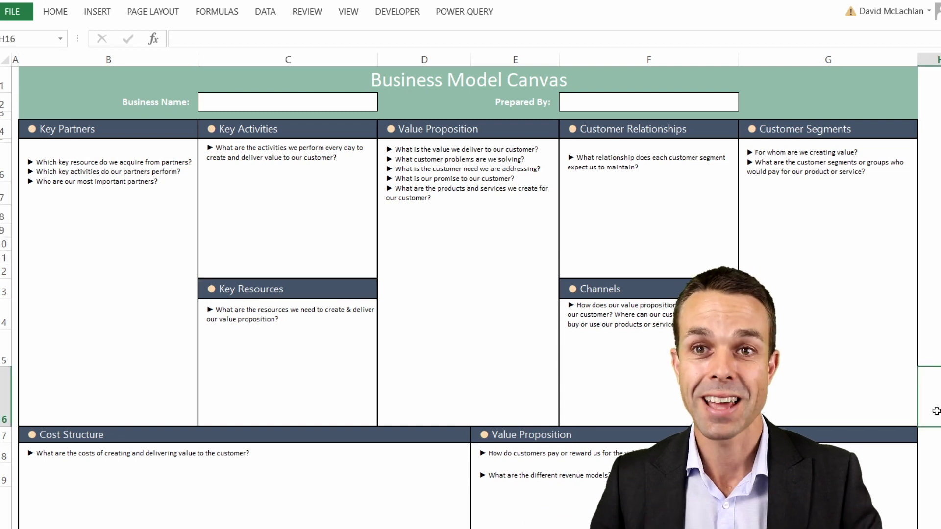